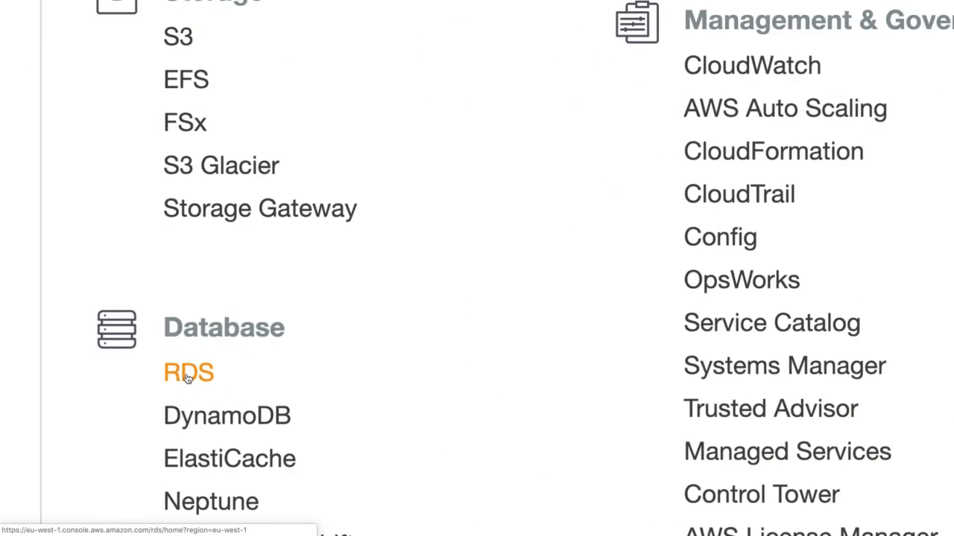
# Open the RDS service from the Database category of AWS services.
pyautogui.click(187, 376)
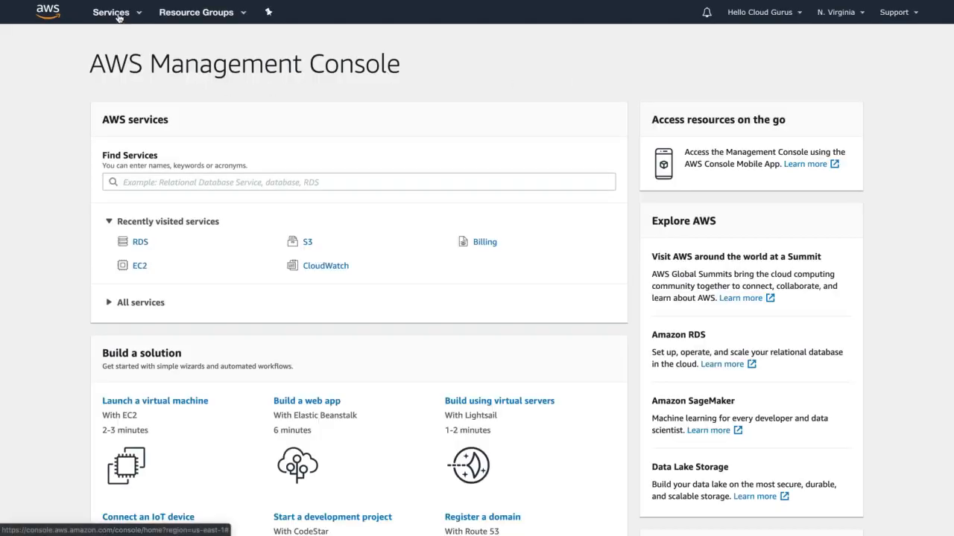
pyautogui.click(117, 15)
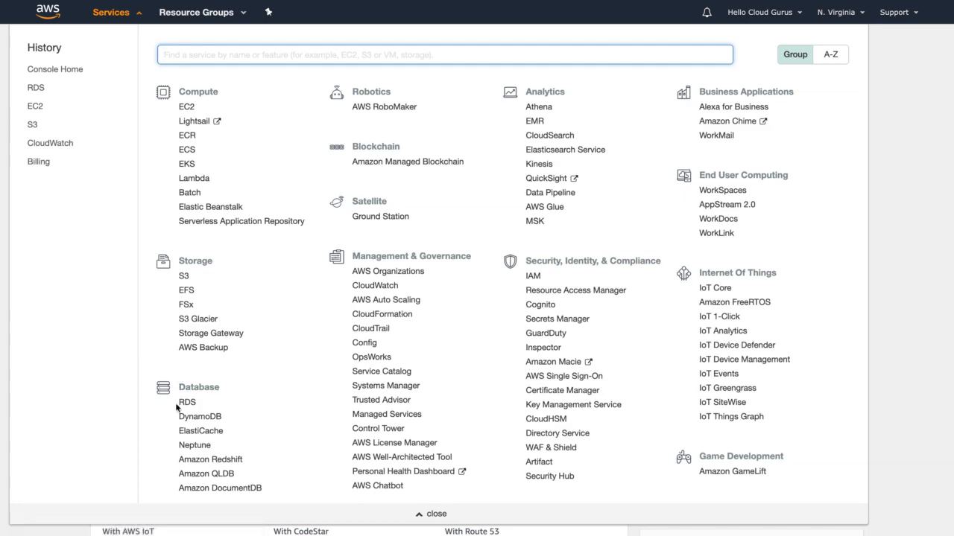
pyautogui.scroll(-2, 179, 406)
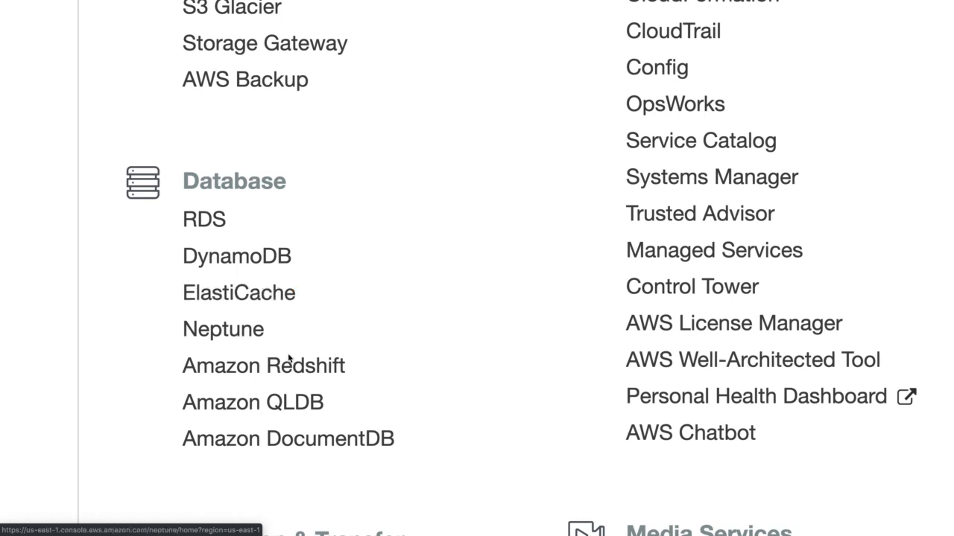
pyautogui.click(211, 223)
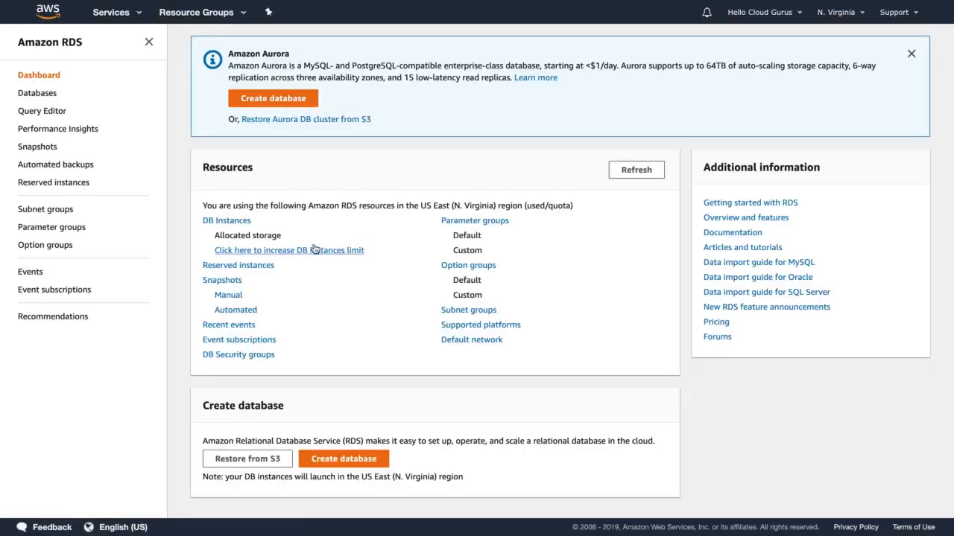
# Start creating a new database, dismiss the feedback banner, and choose MySQL as the engine type.
pyautogui.click(263, 101)
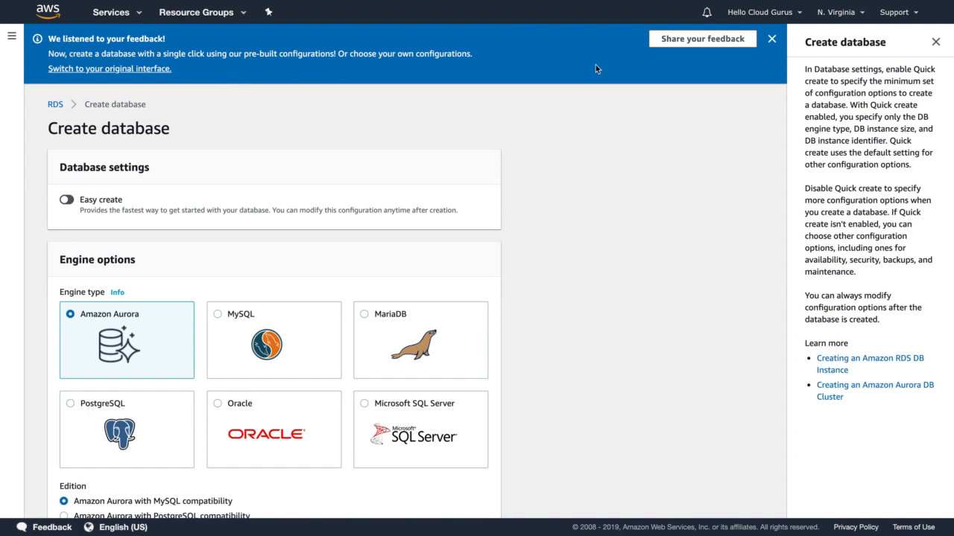
pyautogui.click(772, 39)
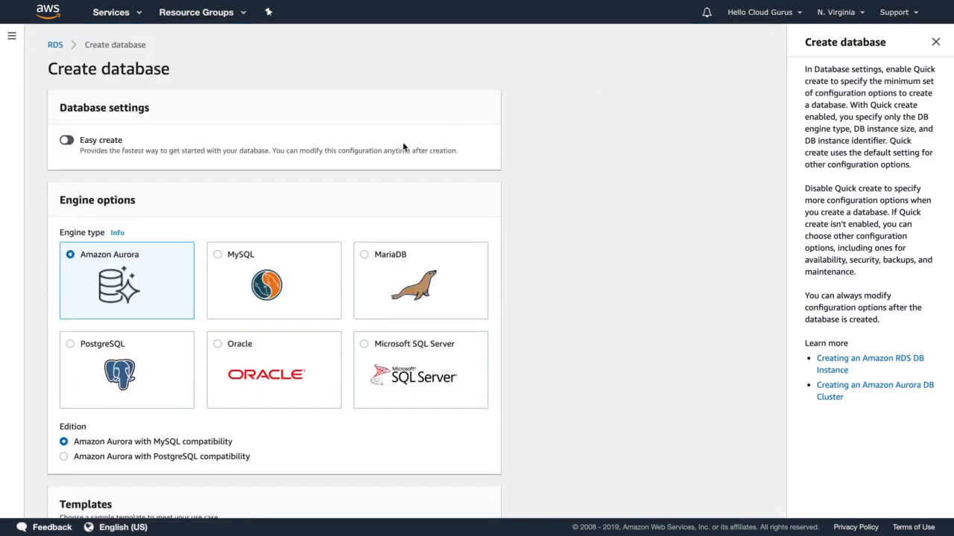
pyautogui.scroll(-1, 402, 142)
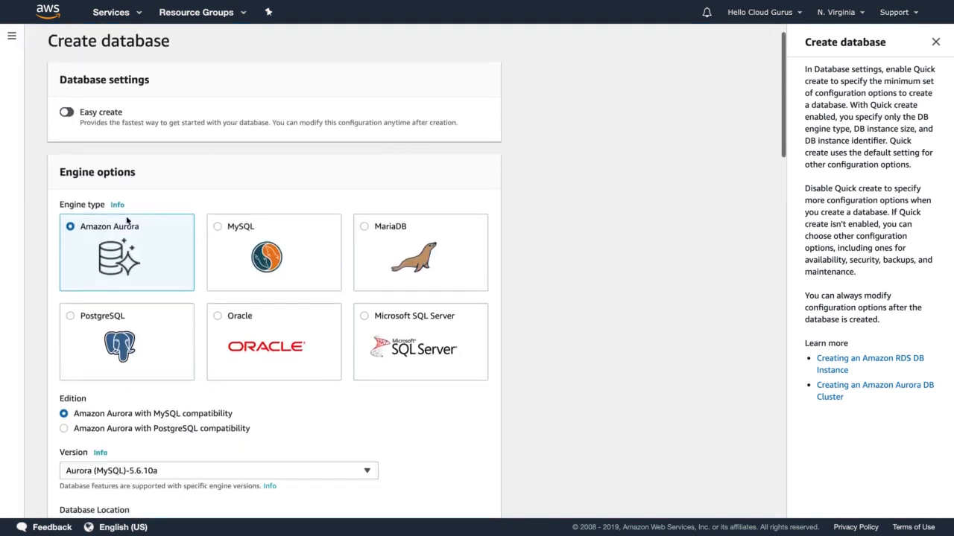
pyautogui.scroll(-2, 127, 221)
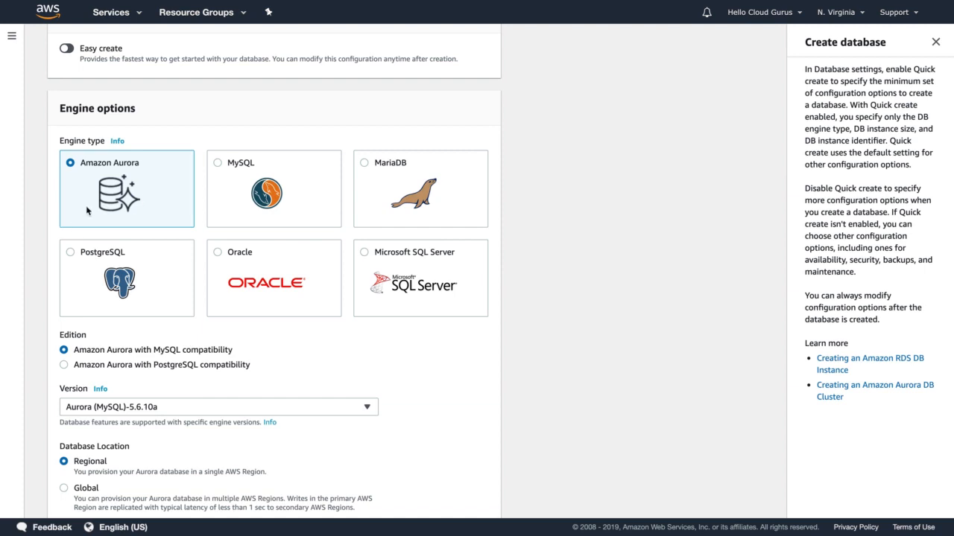
pyautogui.click(282, 197)
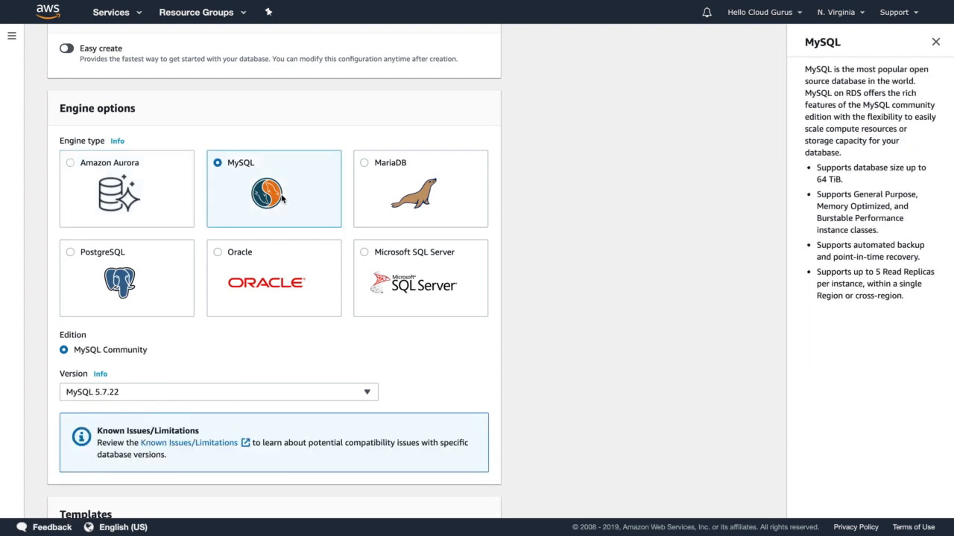
# Select the Free tier template for the new MySQL database.
pyautogui.scroll(-1, 284, 198)
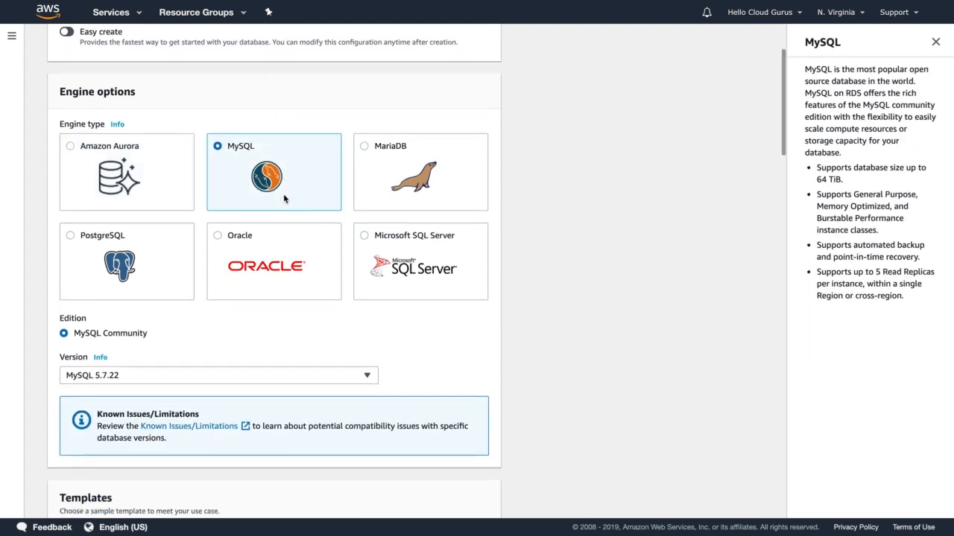
pyautogui.scroll(-3, 283, 197)
pyautogui.scroll(-2, 283, 198)
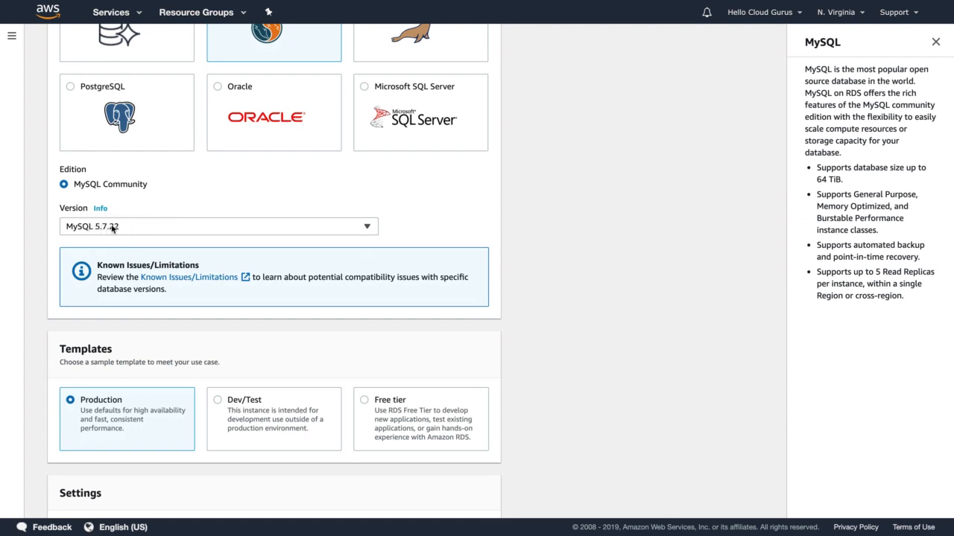
pyautogui.scroll(-2, 108, 239)
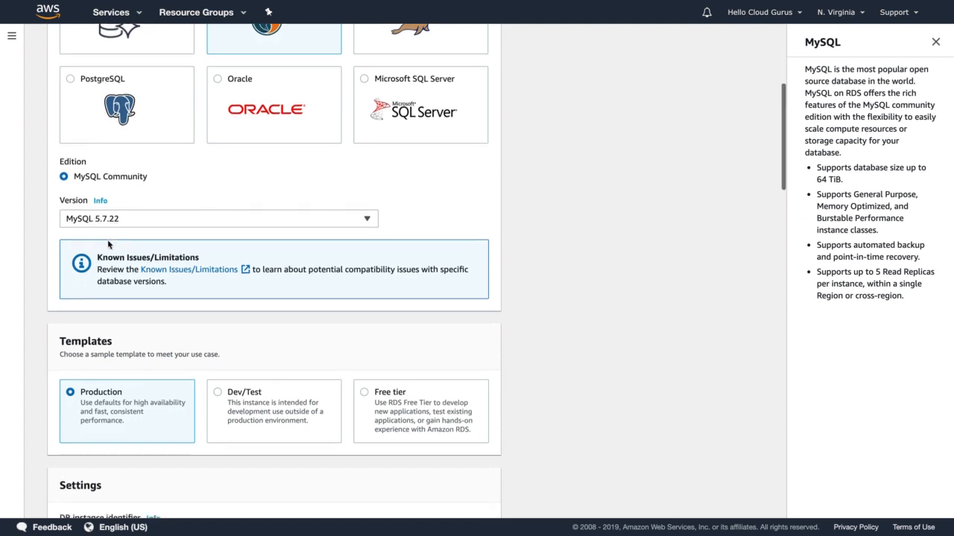
pyautogui.scroll(-2, 107, 239)
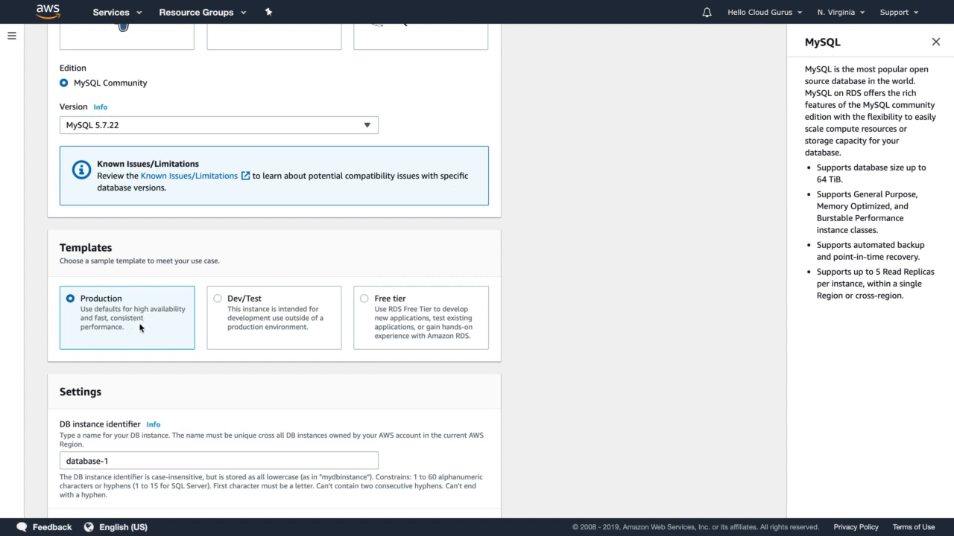
pyautogui.click(436, 309)
# Set both the DB instance identifier and the master username to acloudguru.
pyautogui.scroll(-3, 384, 296)
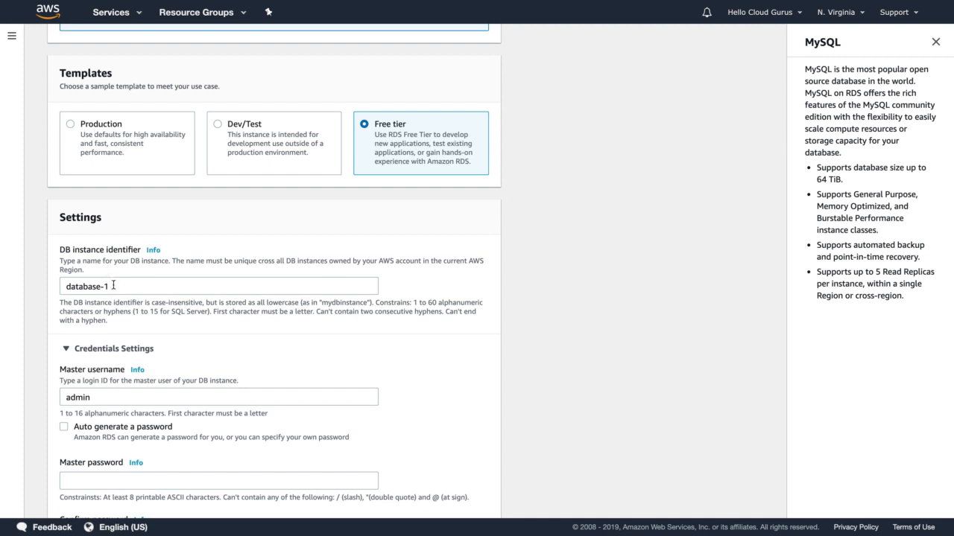
pyautogui.click(113, 286)
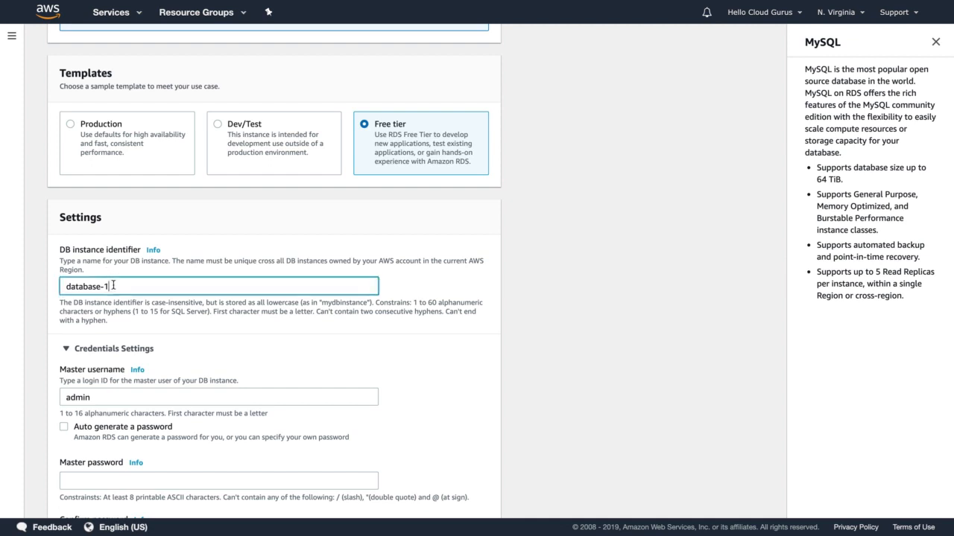
pyautogui.hotkey('ctrl', 'a')
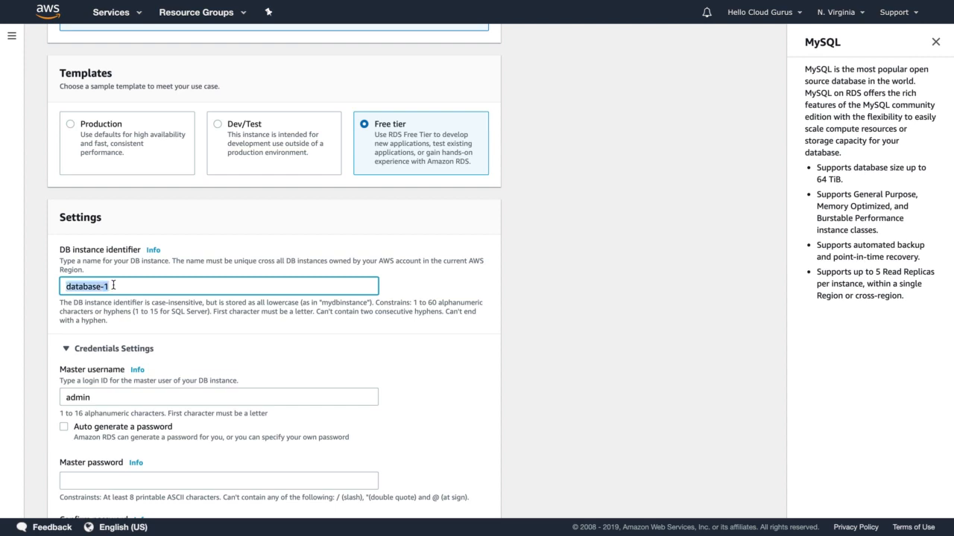
pyautogui.write('acloudguru')
pyautogui.hotkey('ctrl', 'a')
pyautogui.scroll(-3, 97, 284)
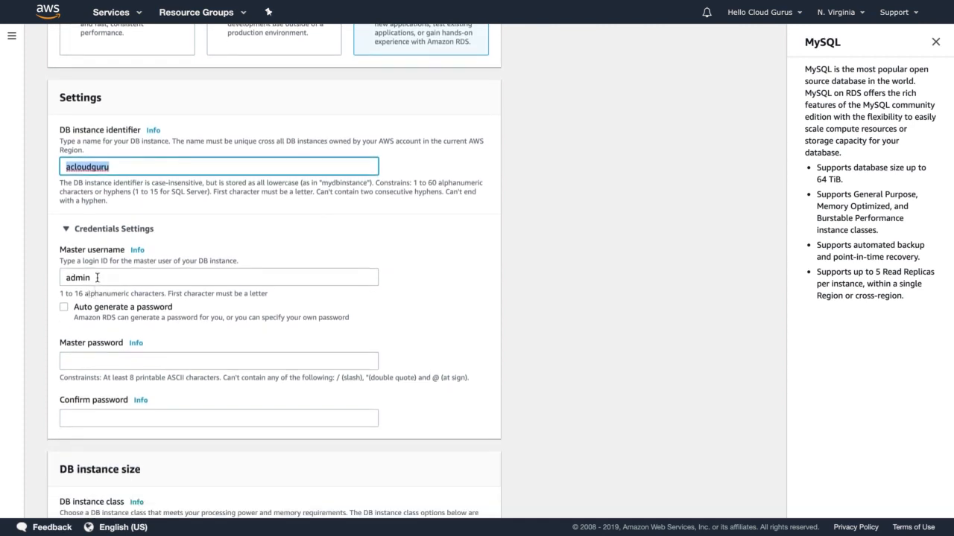
pyautogui.doubleClick(97, 278)
pyautogui.hotkey('ctrl', 'v')
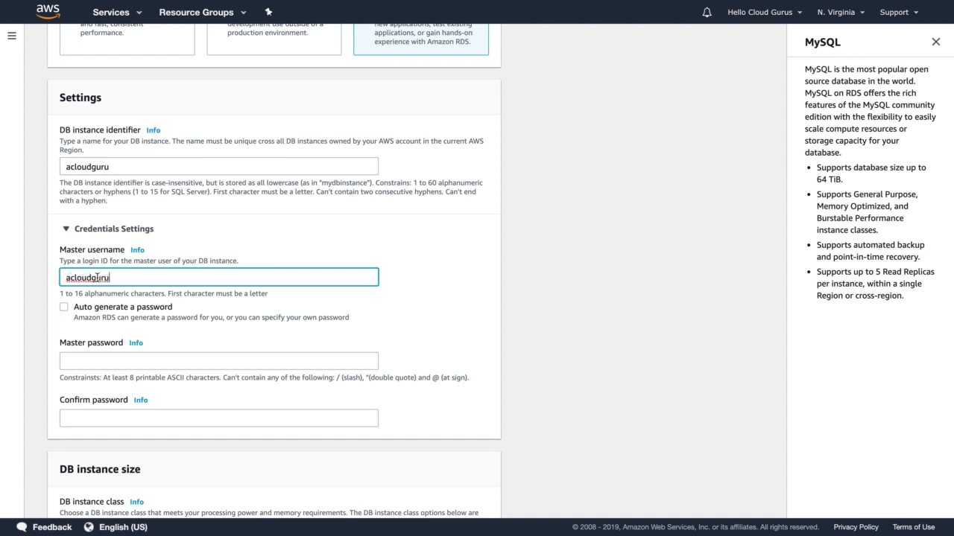
# Enter the master password and repeat it in the password confirmation field.
pyautogui.click(101, 356)
pyautogui.hotkey('ctrl', 'v')
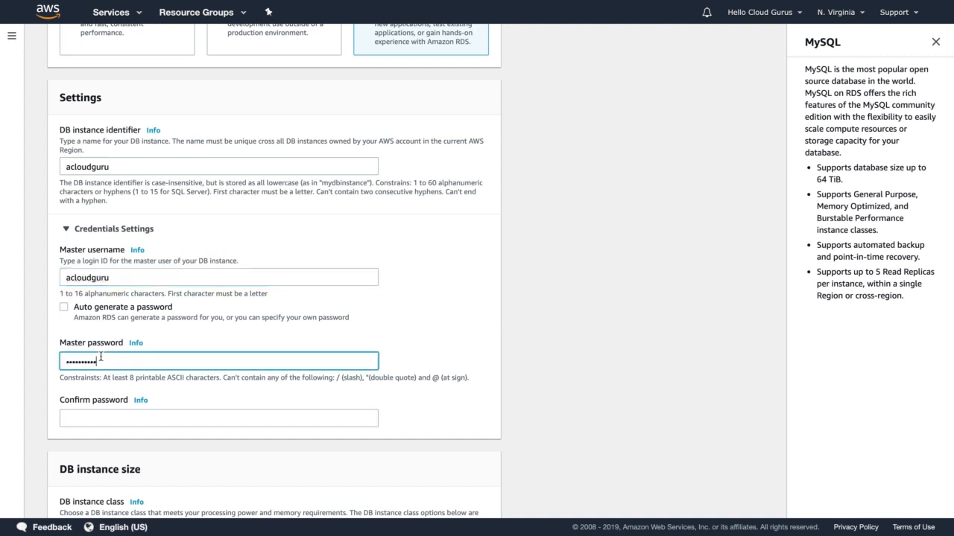
pyautogui.click(93, 416)
pyautogui.hotkey('ctrl', 'v')
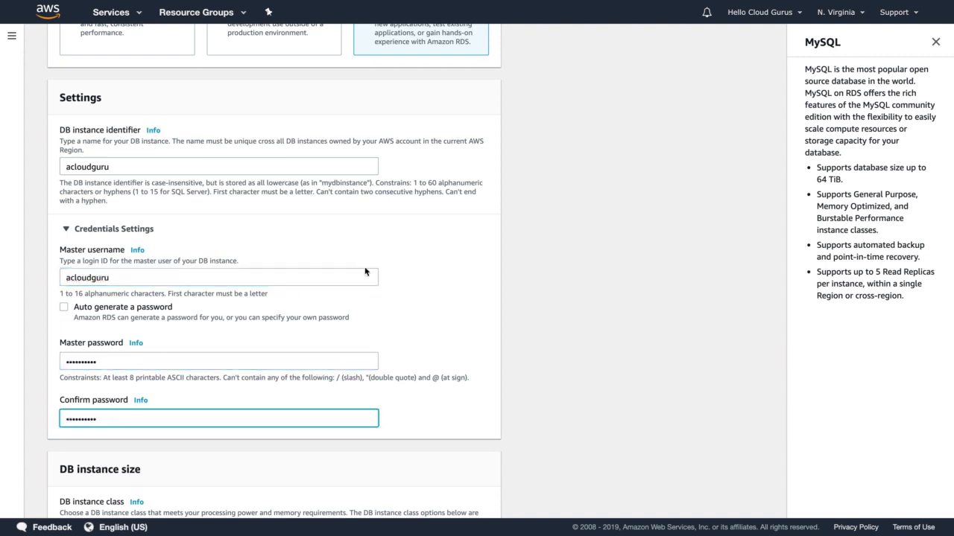
# Review the DB instance class, storage, storage autoscaling and Multi-AZ deployment settings of the new database.
pyautogui.scroll(-5, 365, 271)
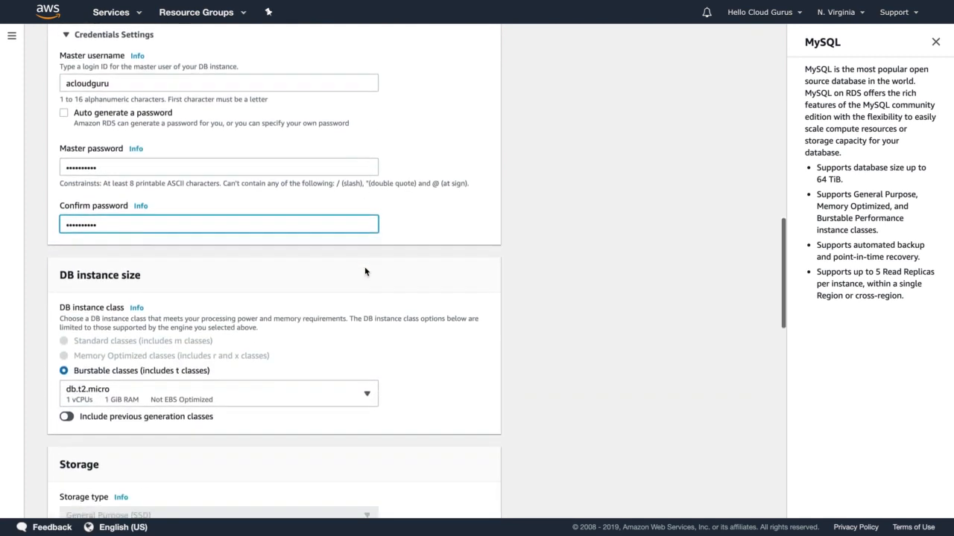
pyautogui.scroll(-2, 365, 271)
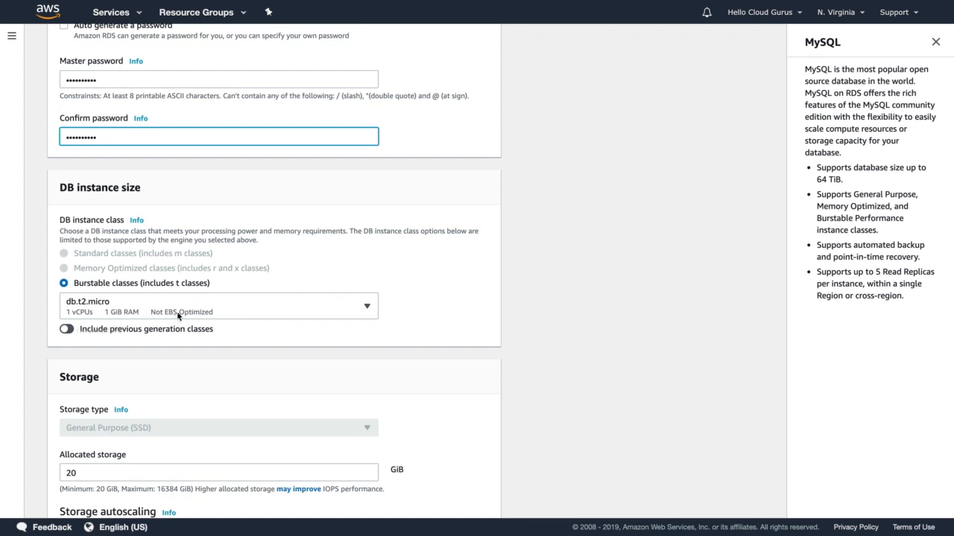
pyautogui.click(303, 264)
pyautogui.scroll(-5, 303, 264)
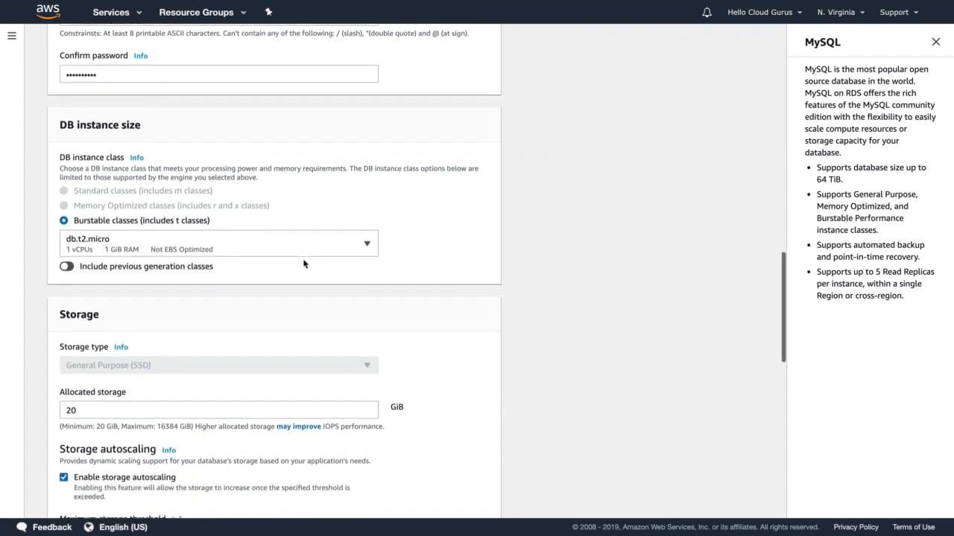
pyautogui.scroll(-1, 104, 280)
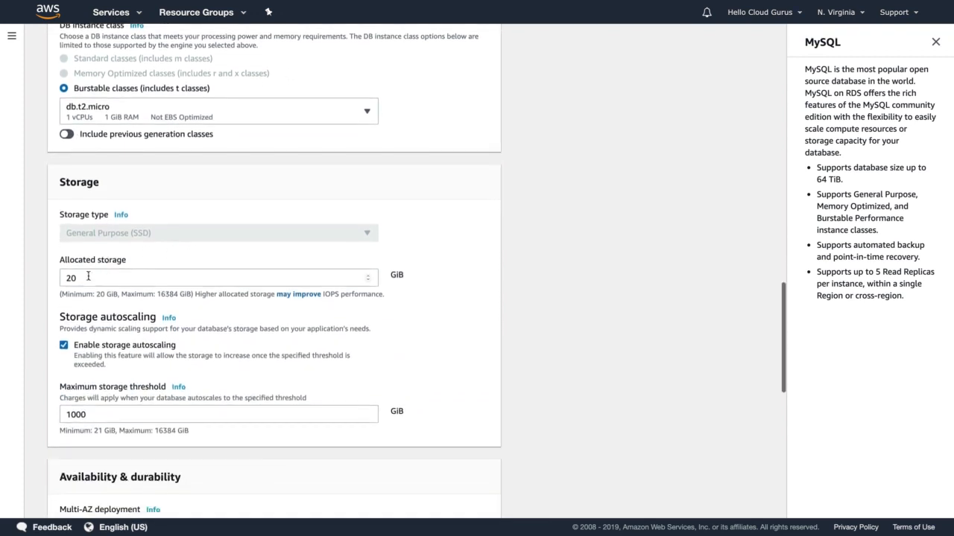
pyautogui.scroll(-1, 117, 276)
pyautogui.scroll(-2, 117, 273)
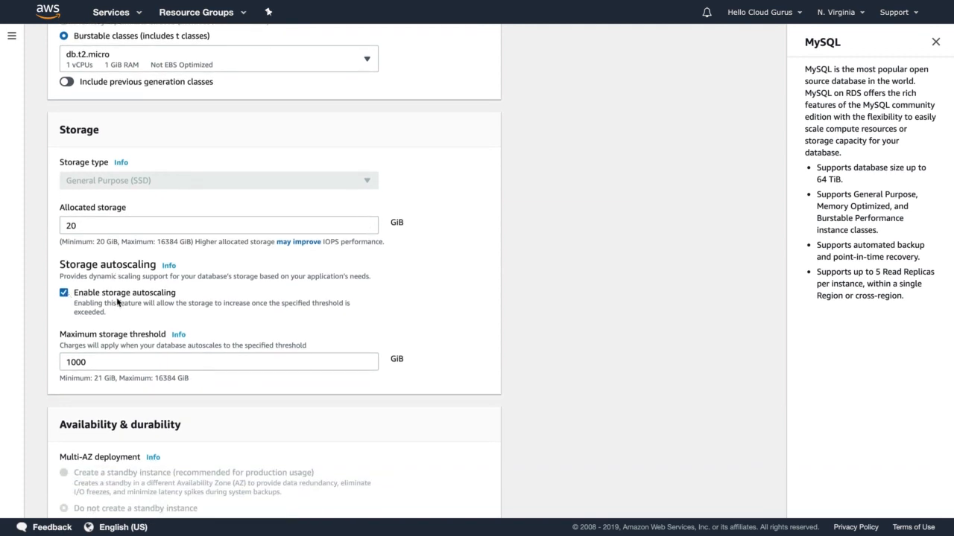
pyautogui.scroll(-1, 116, 300)
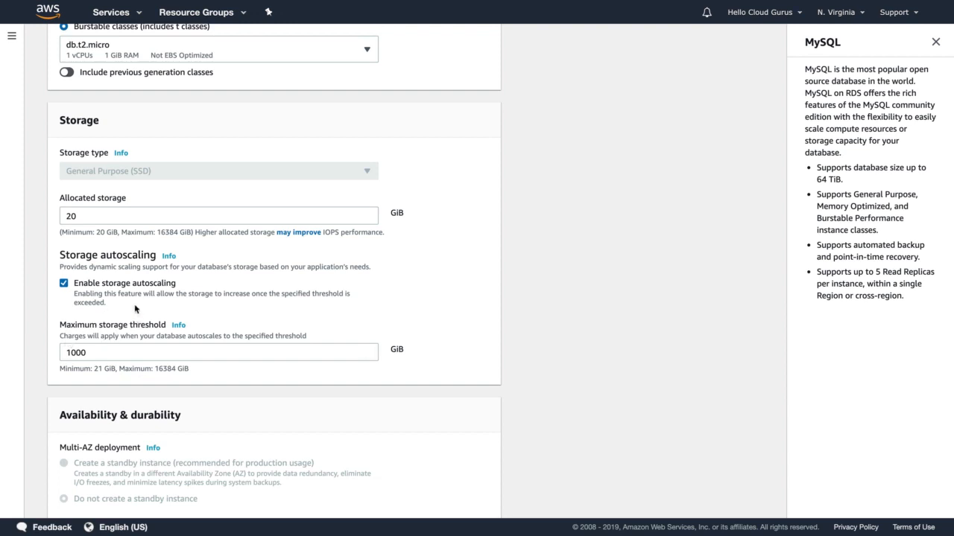
pyautogui.scroll(-5, 134, 309)
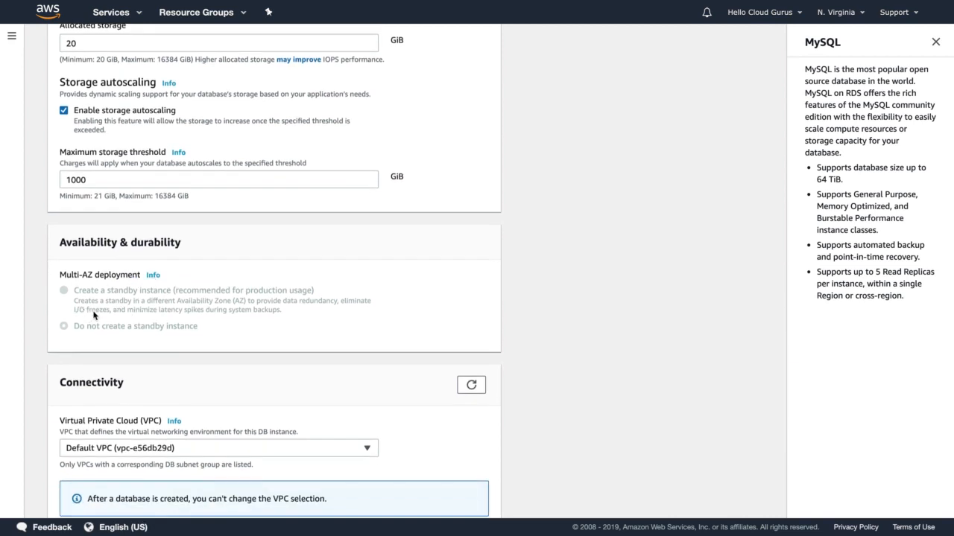
pyautogui.scroll(-2, 104, 314)
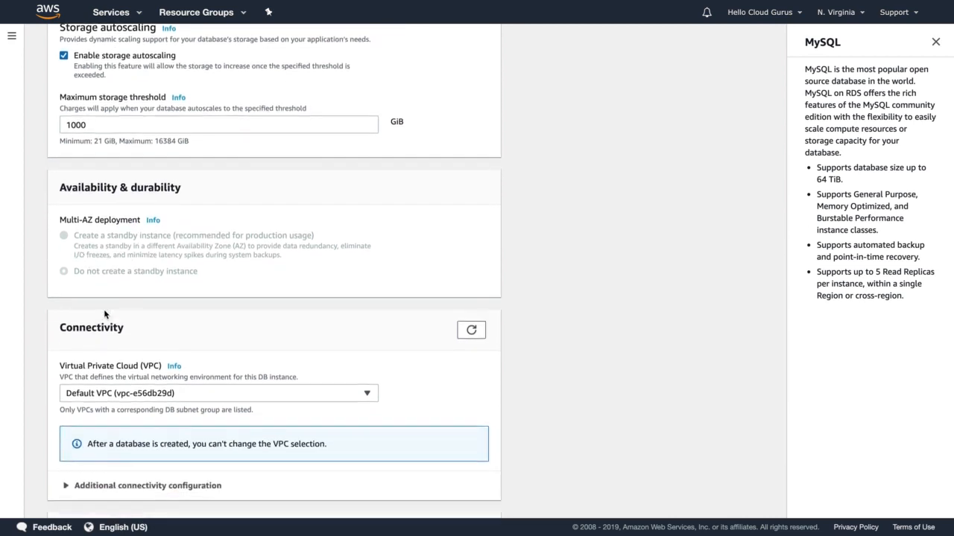
# Expand the additional connectivity configuration and choose to create a new VPC security group for the database.
pyautogui.scroll(-3, 105, 314)
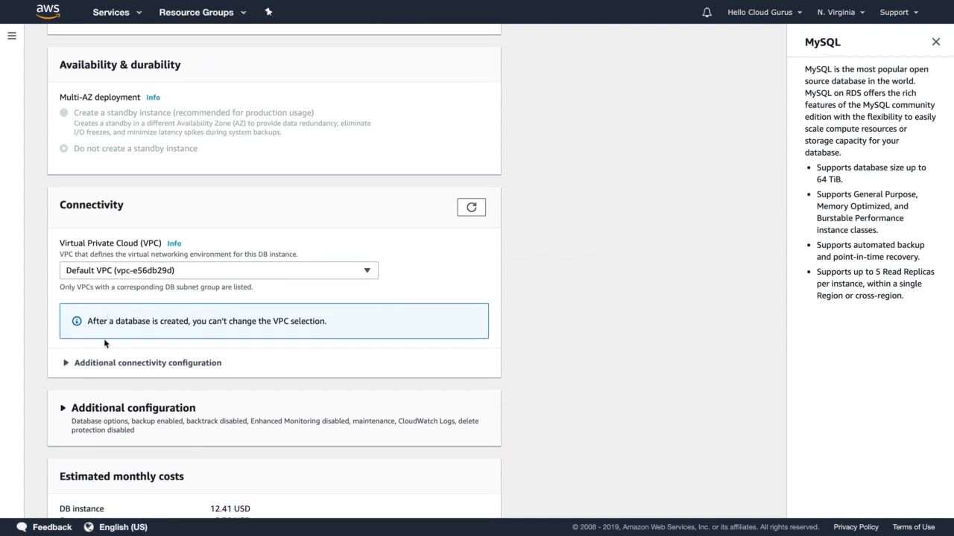
pyautogui.click(98, 363)
pyautogui.scroll(-3, 111, 375)
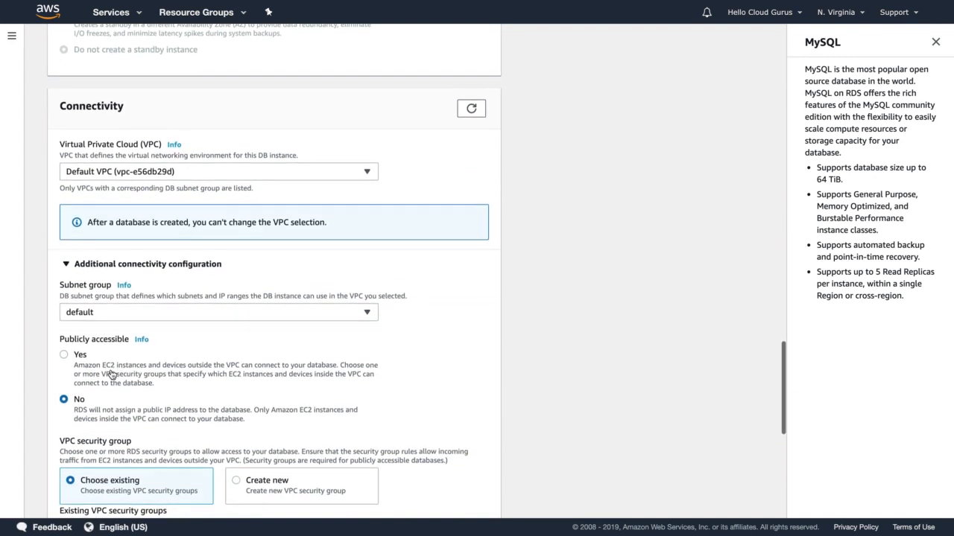
pyautogui.scroll(-2, 110, 371)
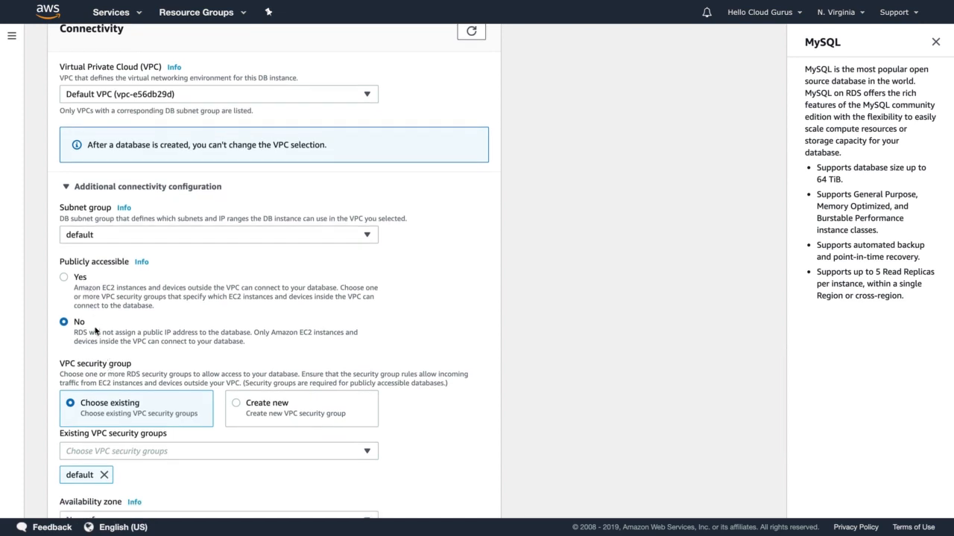
pyautogui.scroll(-2, 96, 331)
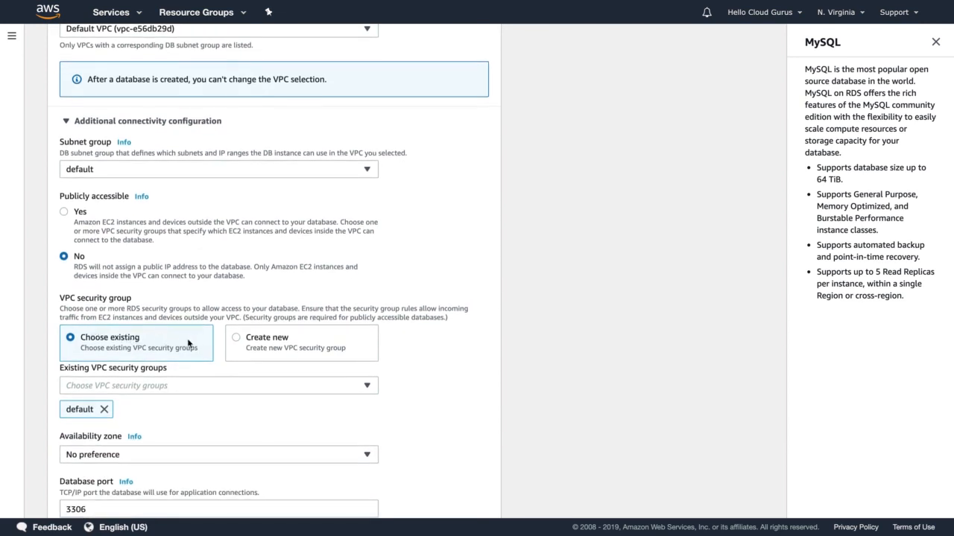
pyautogui.scroll(-1, 147, 345)
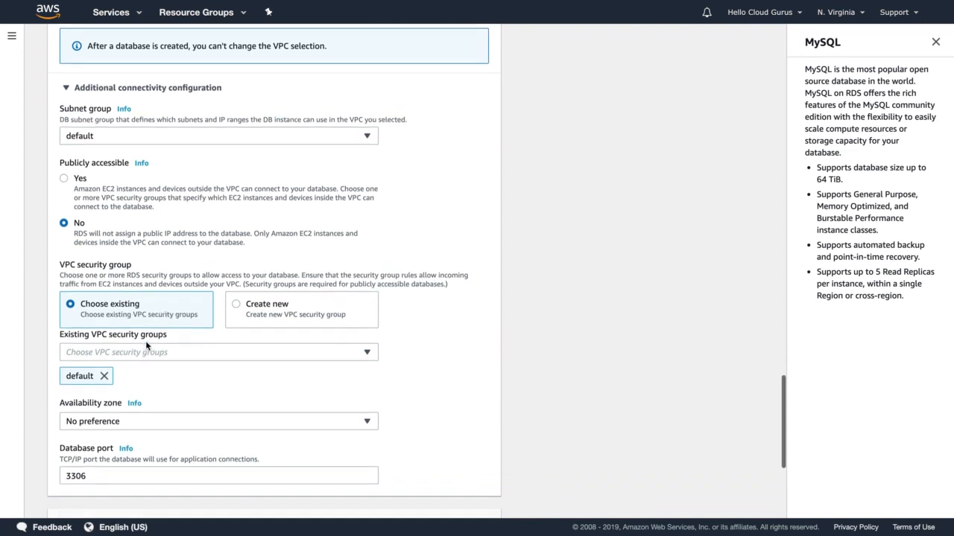
pyautogui.scroll(-1, 147, 345)
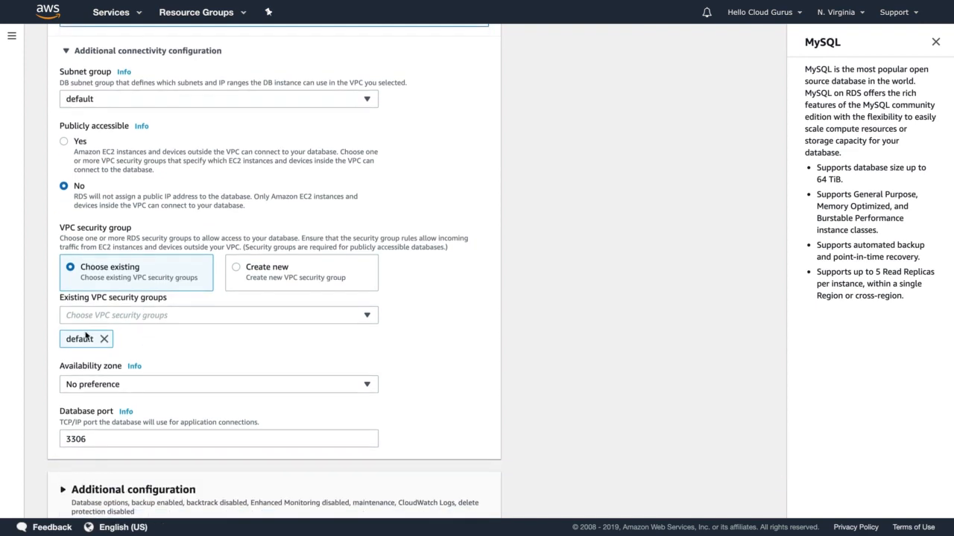
pyautogui.click(273, 286)
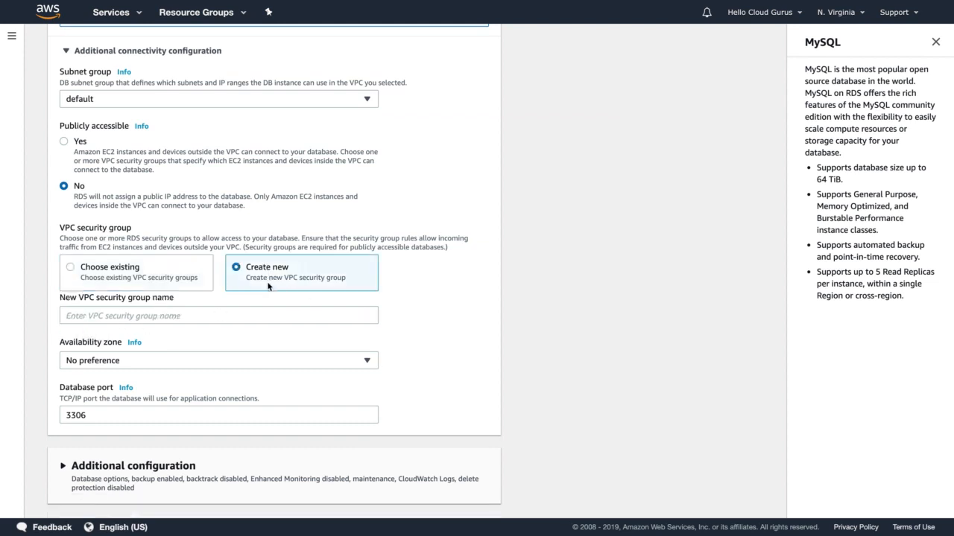
# Name the new VPC security group rds-launch-wizard and check the availability zone options, keeping No preference.
pyautogui.click(128, 317)
pyautogui.write('rds')
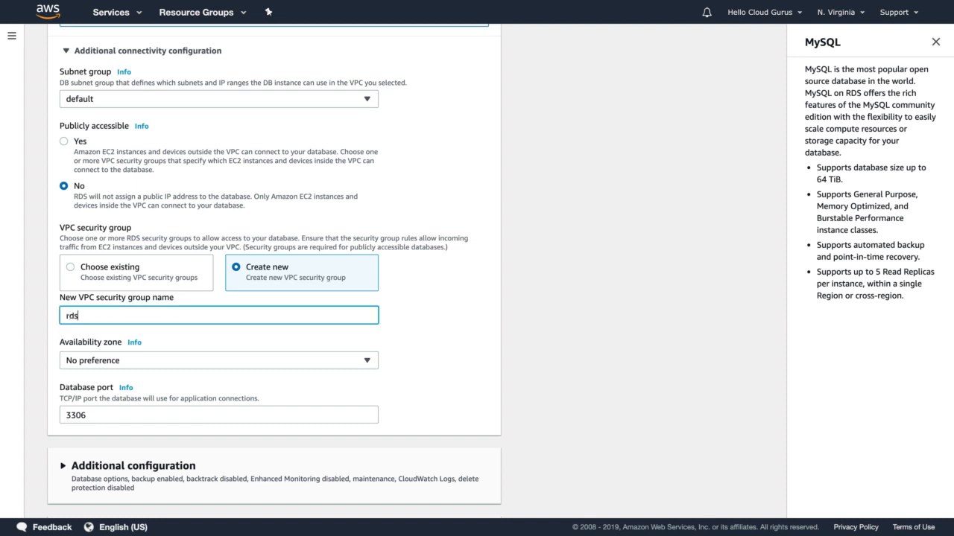
pyautogui.write('-launch-wizard')
pyautogui.click(552, 324)
pyautogui.scroll(-2, 538, 324)
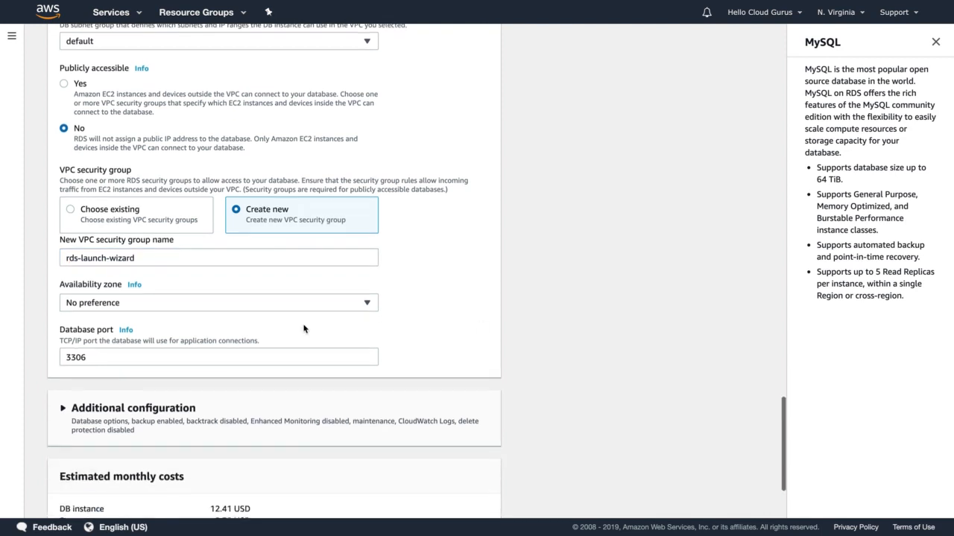
pyautogui.click(98, 305)
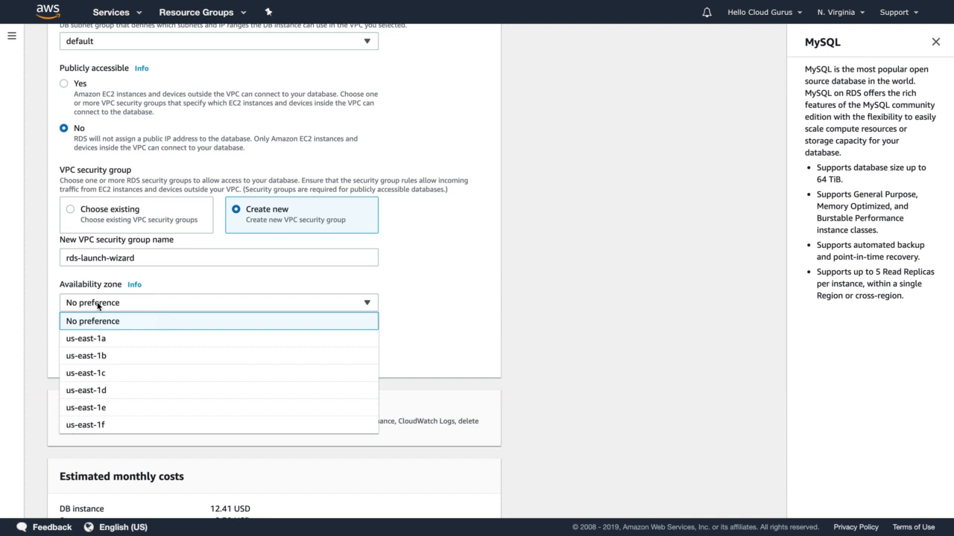
pyautogui.click(98, 305)
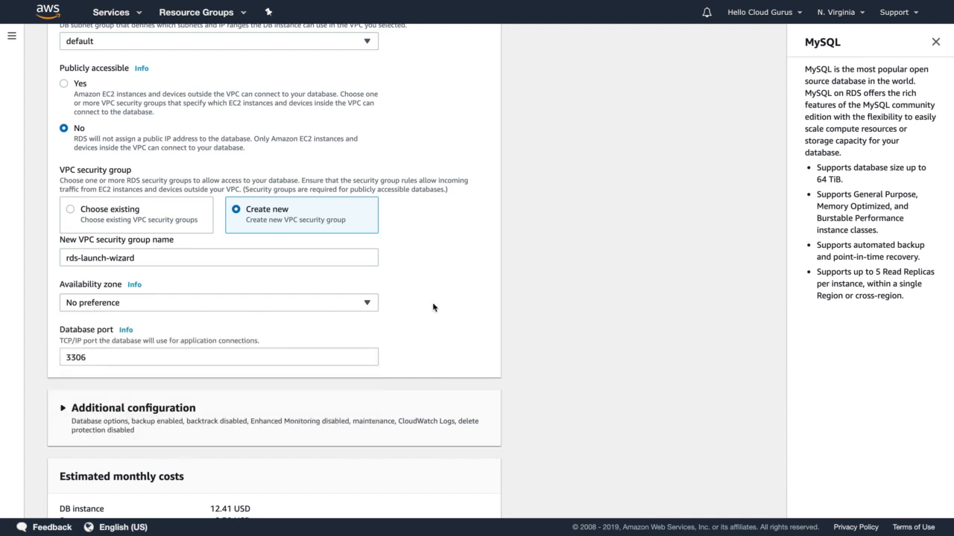
# Expand the database's additional configuration and set the initial database name to acloudguru.
pyautogui.scroll(-2, 417, 300)
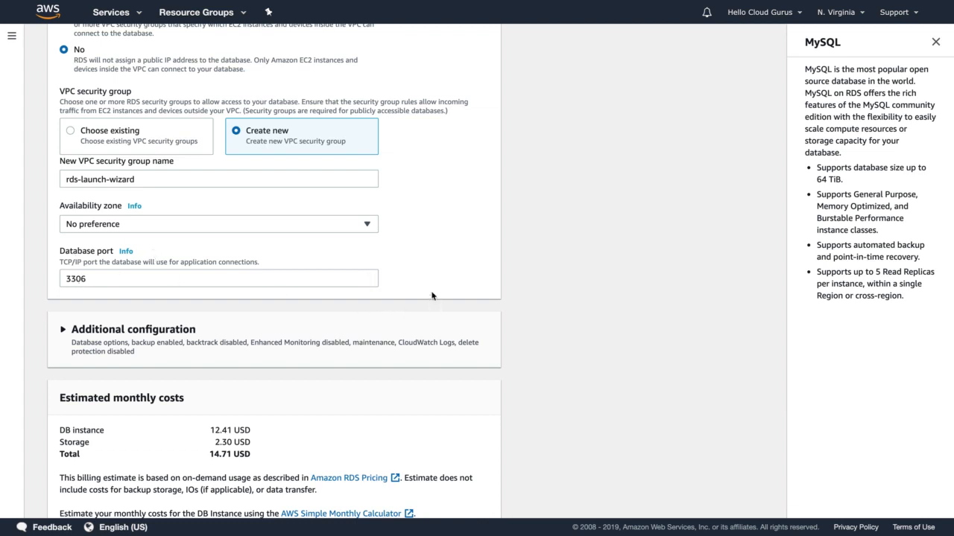
pyautogui.scroll(-1, 429, 287)
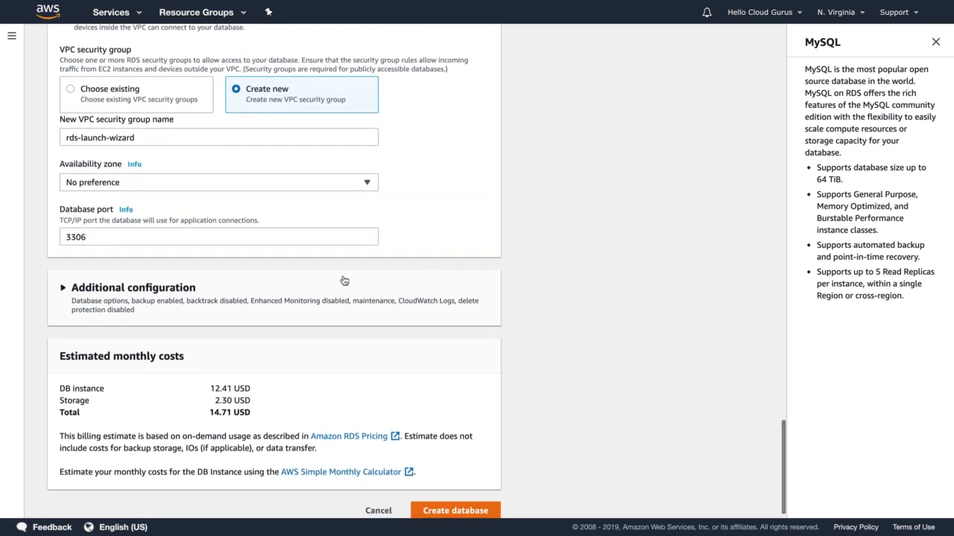
pyautogui.click(129, 298)
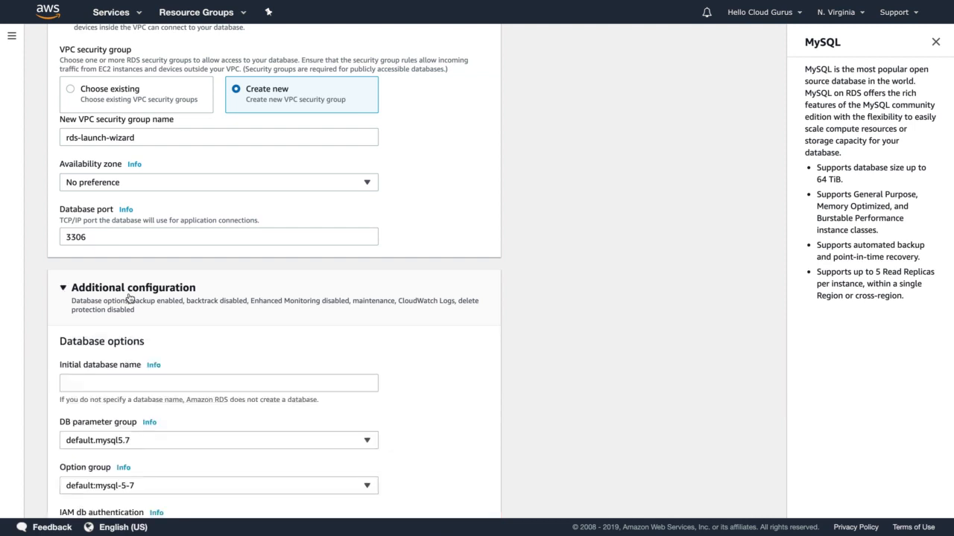
pyautogui.scroll(-3, 128, 298)
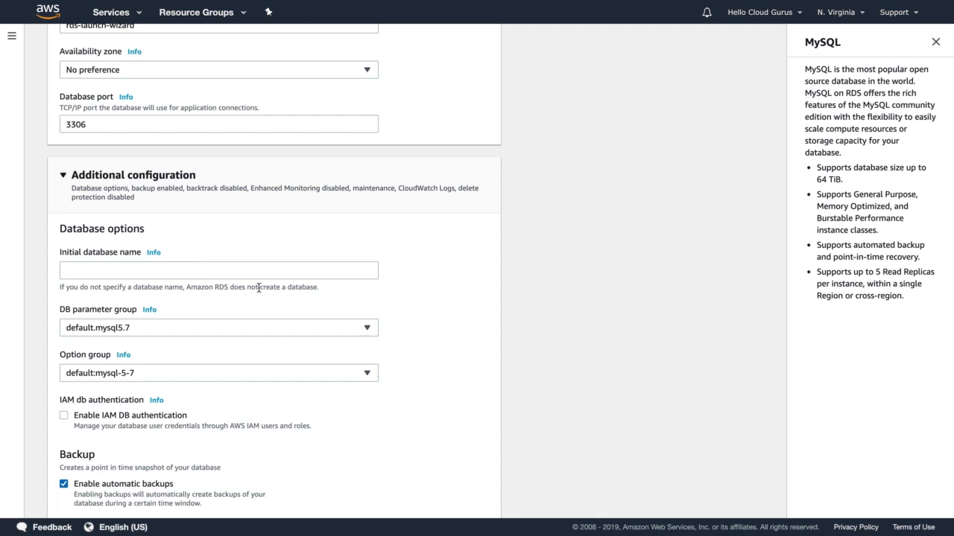
pyautogui.click(110, 271)
pyautogui.write('acloudguru')
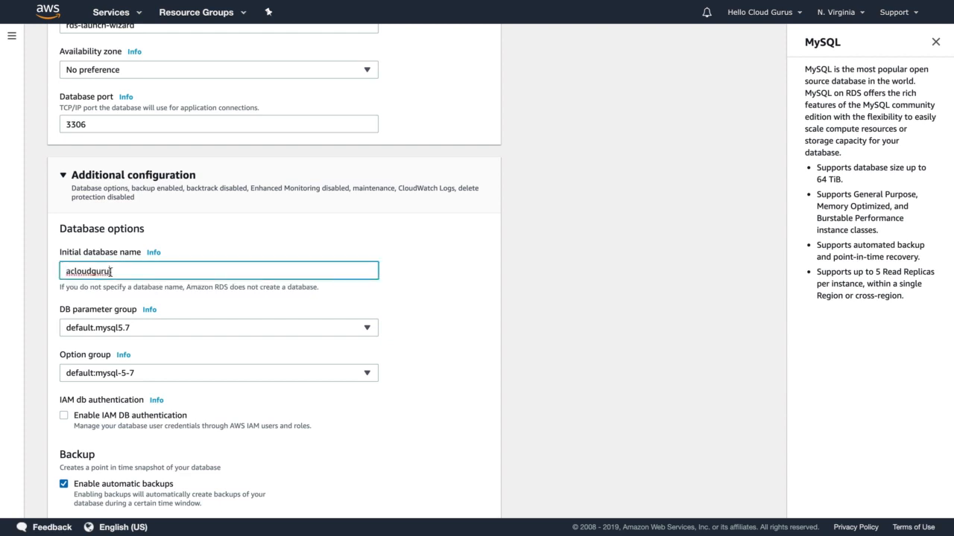
pyautogui.click(45, 241)
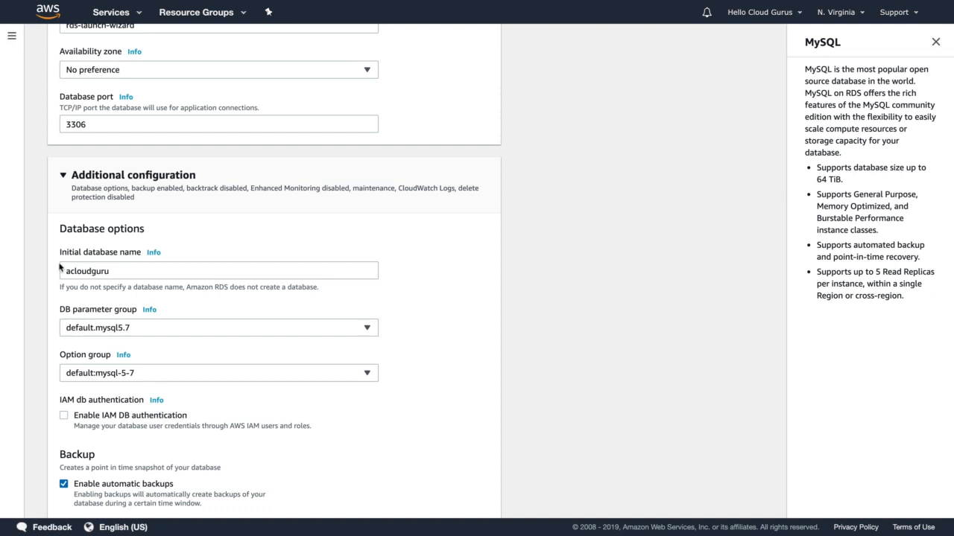
# Set the backup retention period for automatic backups to 0 days.
pyautogui.scroll(-5, 59, 266)
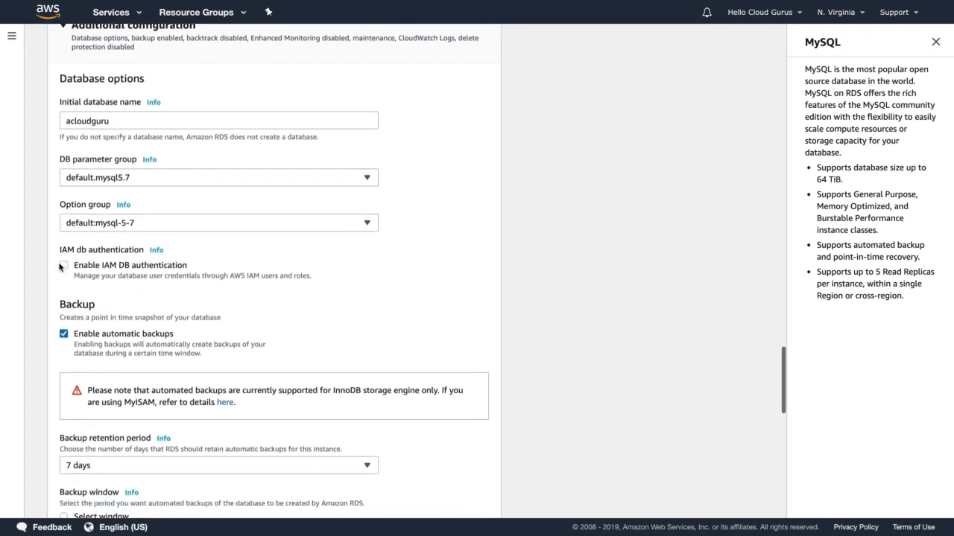
pyautogui.scroll(-2, 60, 267)
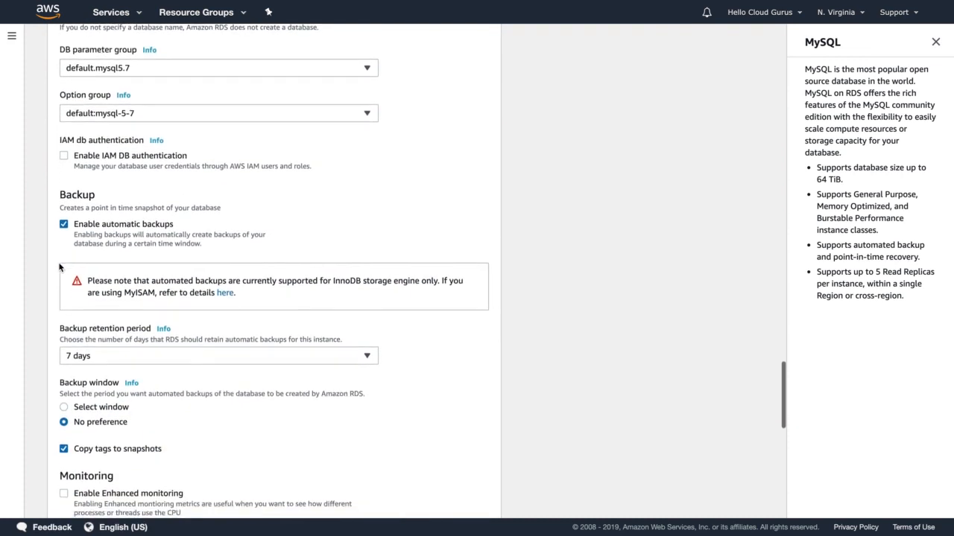
pyautogui.click(102, 353)
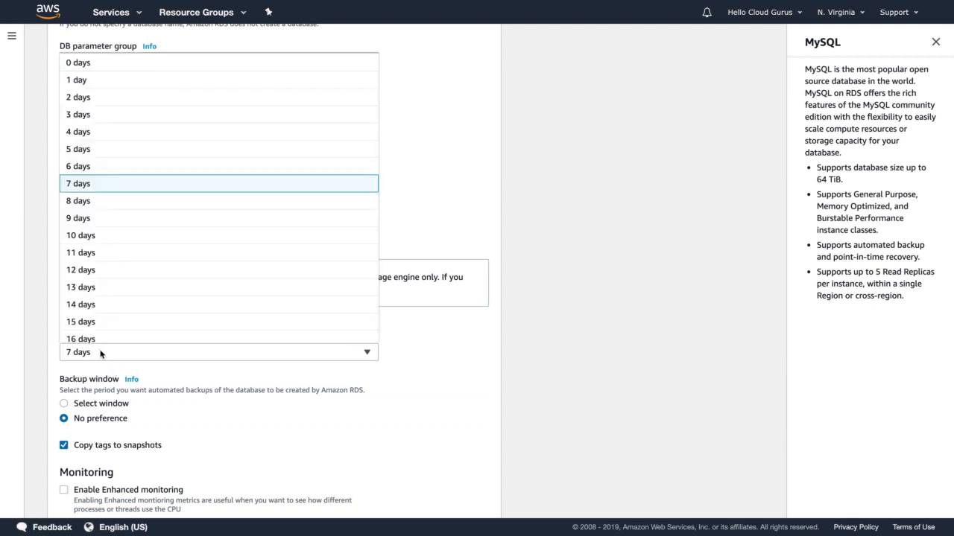
pyautogui.click(77, 65)
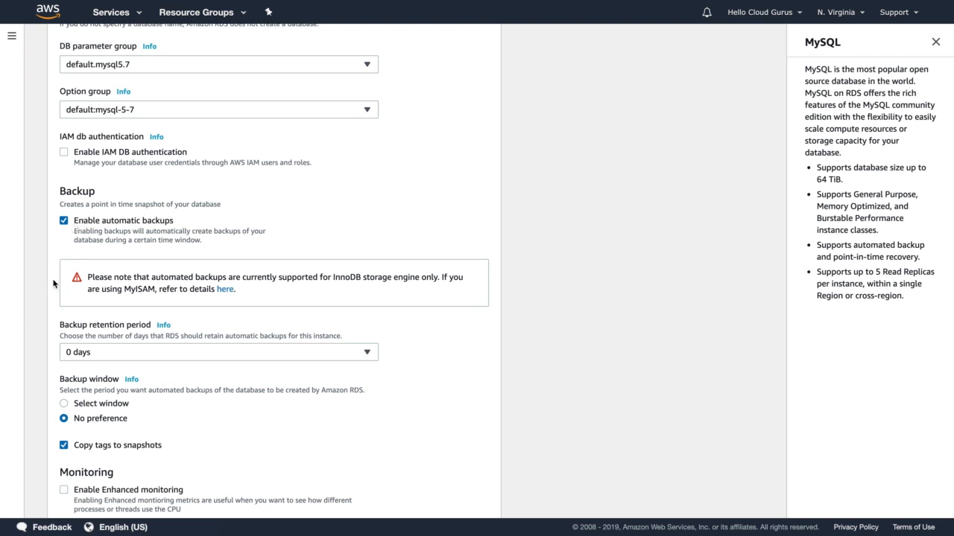
# Disable automatic backups and enable them again.
pyautogui.scroll(-1, 51, 296)
pyautogui.scroll(-1, 51, 295)
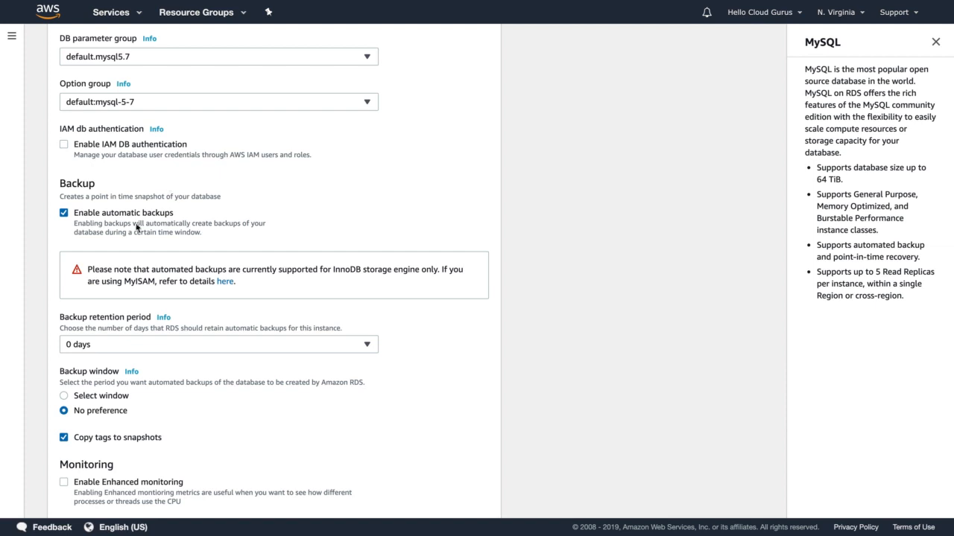
pyautogui.click(64, 213)
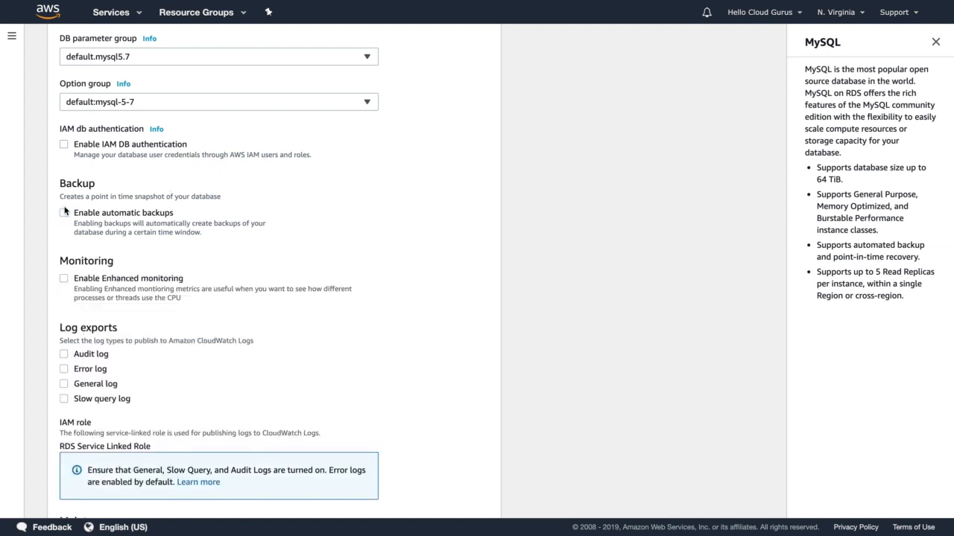
pyautogui.click(67, 215)
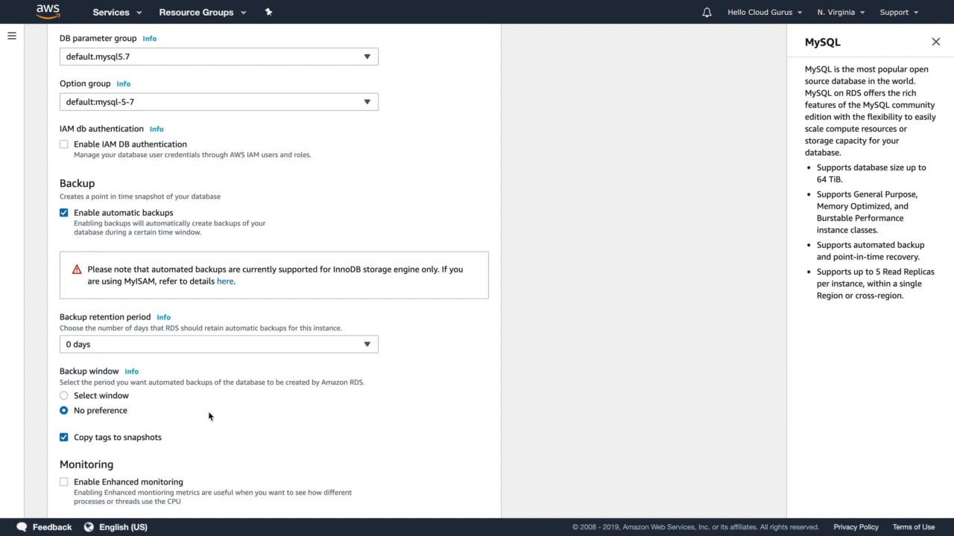
# Define a custom maintenance window for the database starting on Sunday at 01:00 UTC.
pyautogui.scroll(-2, 209, 416)
pyautogui.scroll(-5, 208, 416)
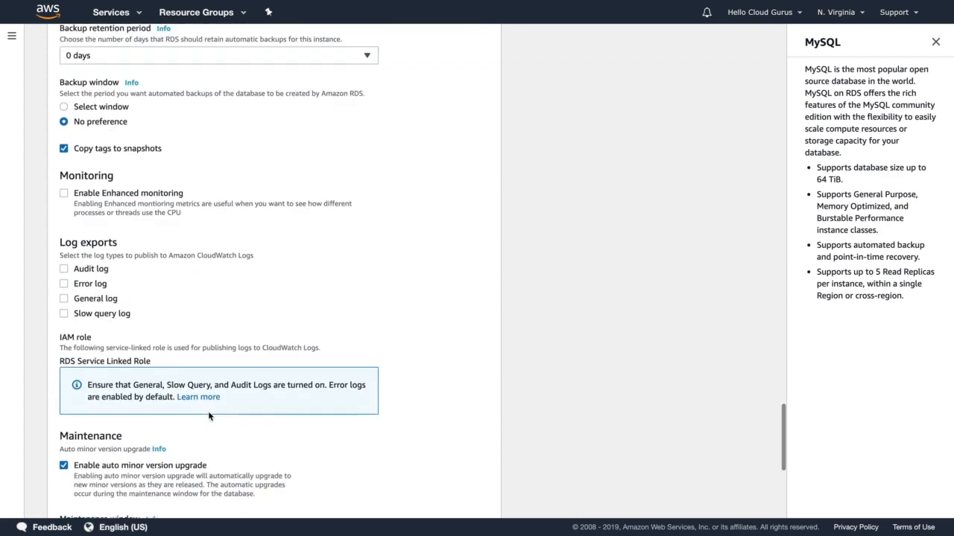
pyautogui.scroll(-5, 209, 416)
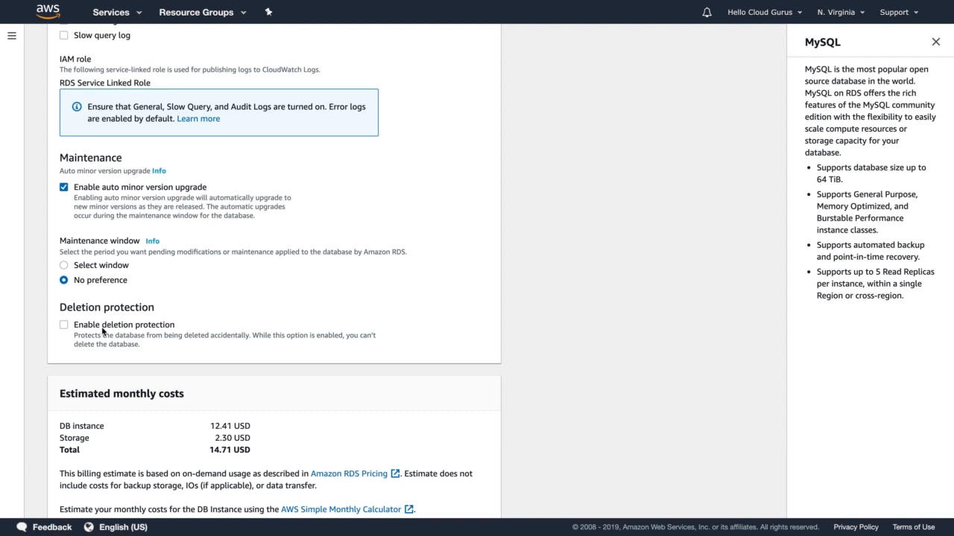
pyautogui.click(98, 271)
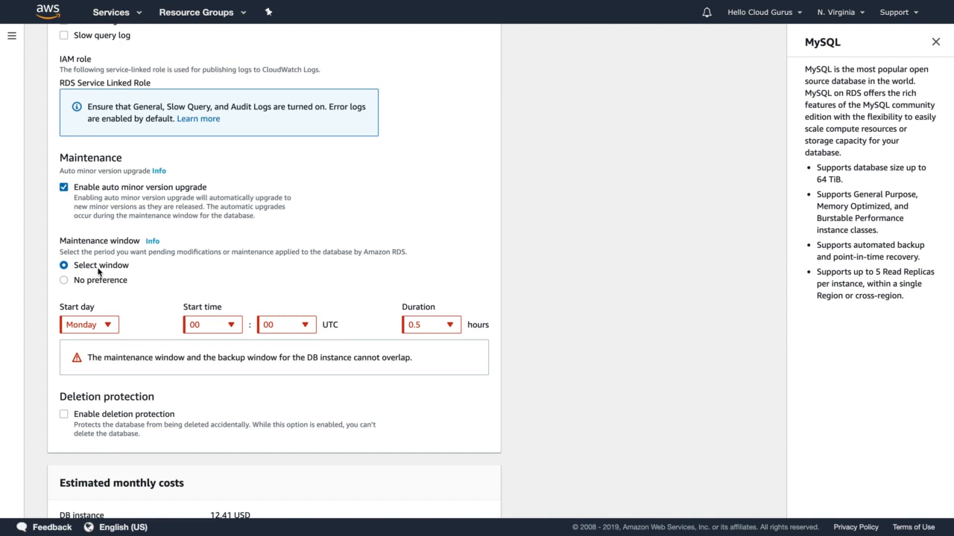
pyautogui.click(109, 331)
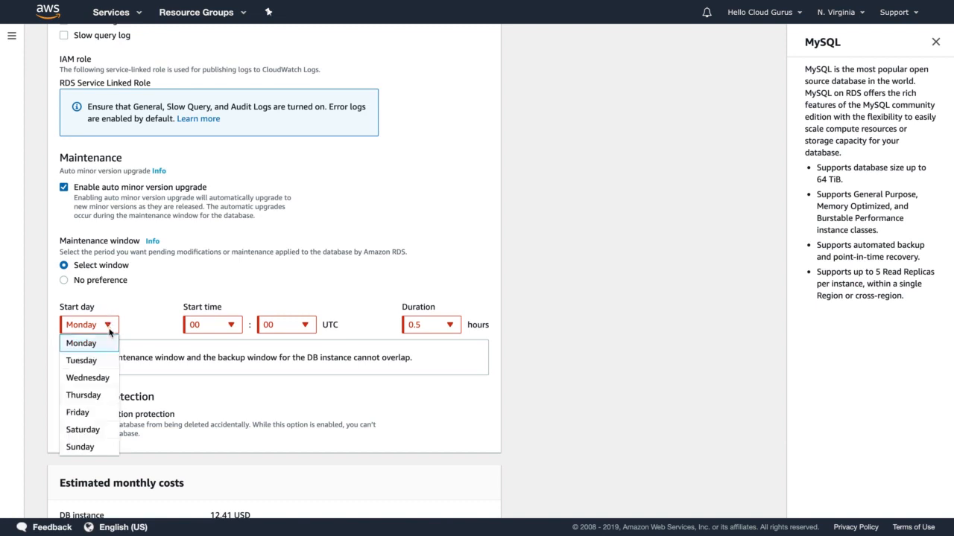
pyautogui.click(87, 448)
pyautogui.click(230, 325)
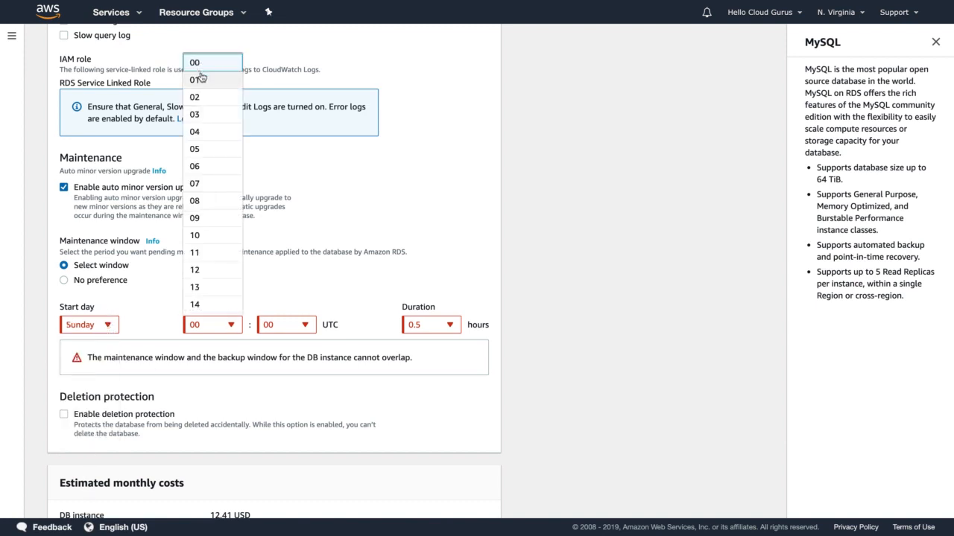
pyautogui.click(198, 79)
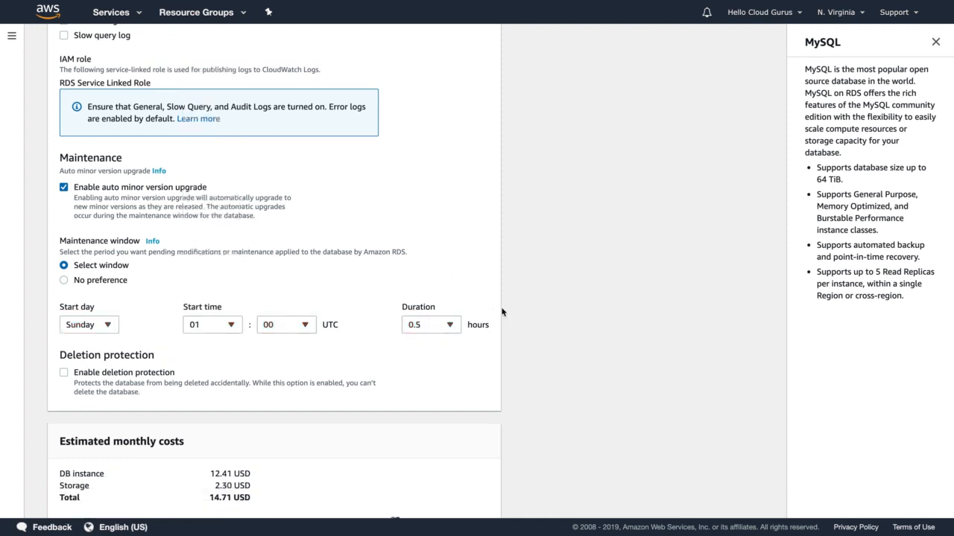
# Create the database with the configured settings and open the new DB instance's details.
pyautogui.scroll(-2, 503, 311)
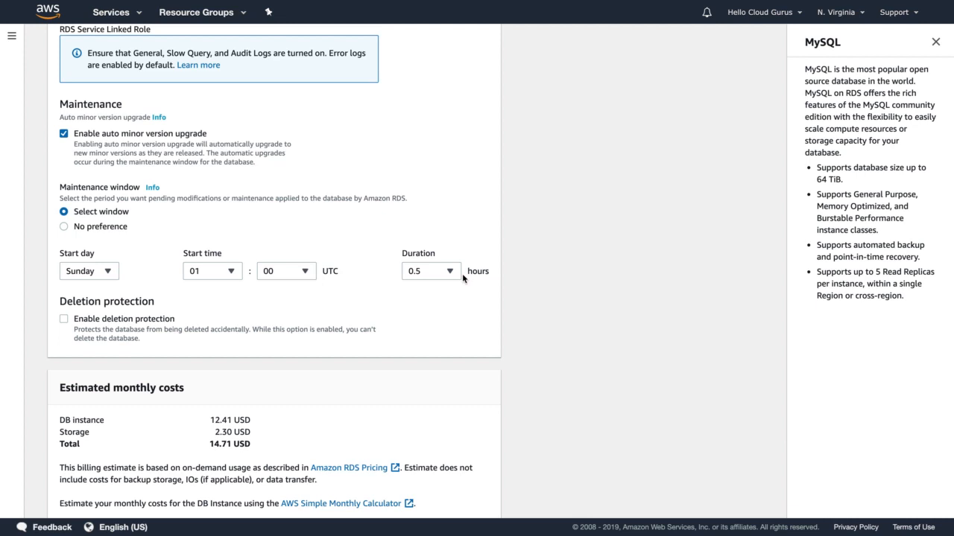
pyautogui.scroll(-2, 462, 273)
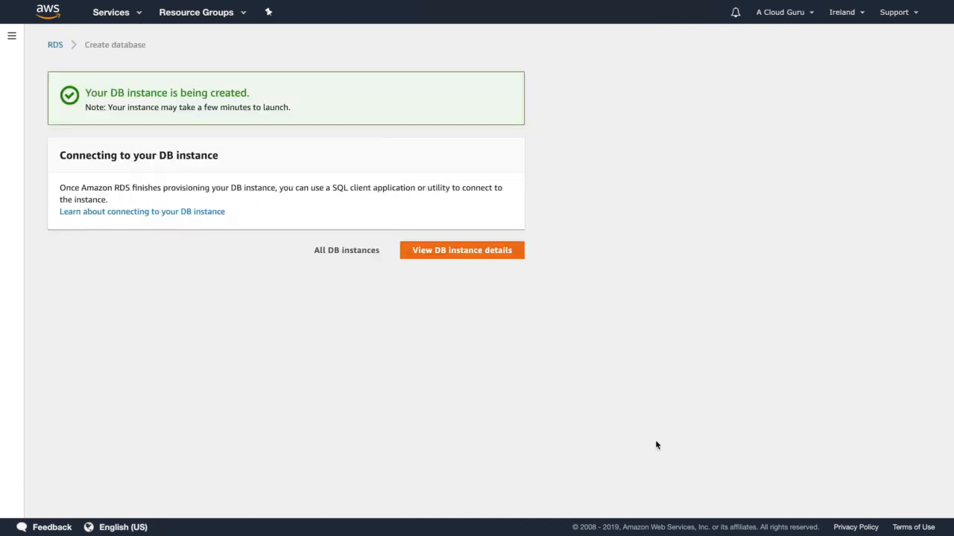
pyautogui.click(479, 251)
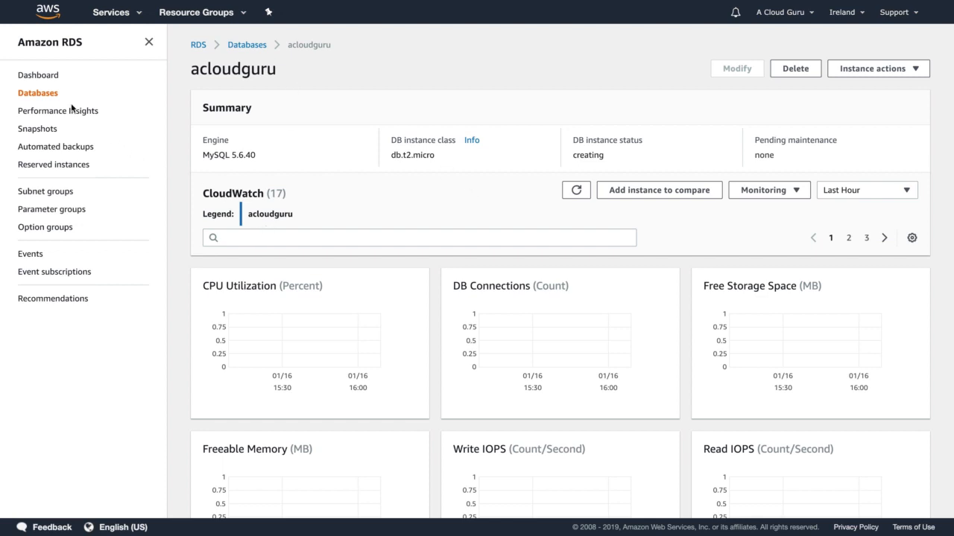
# Return to the RDS dashboard and switch to the EC2 service.
pyautogui.click(38, 77)
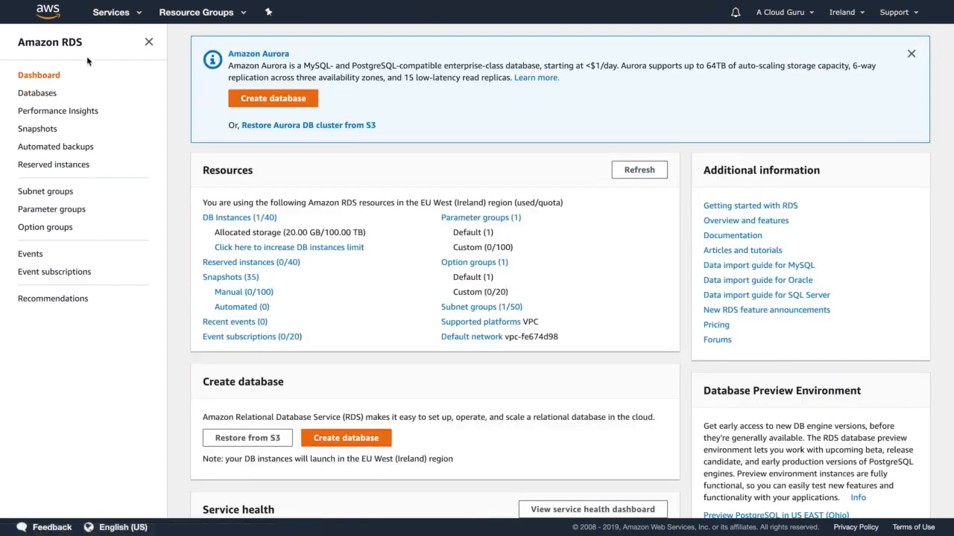
pyautogui.click(111, 12)
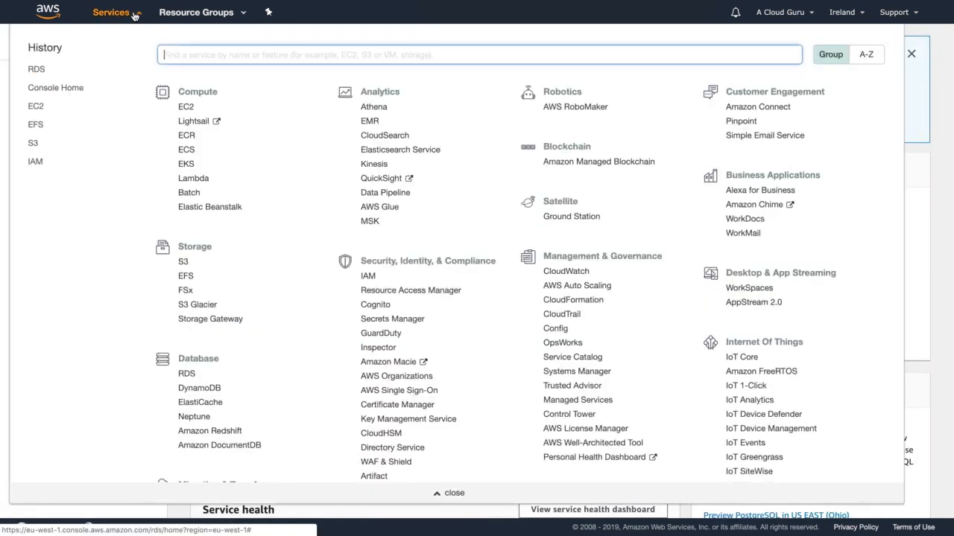
pyautogui.click(187, 109)
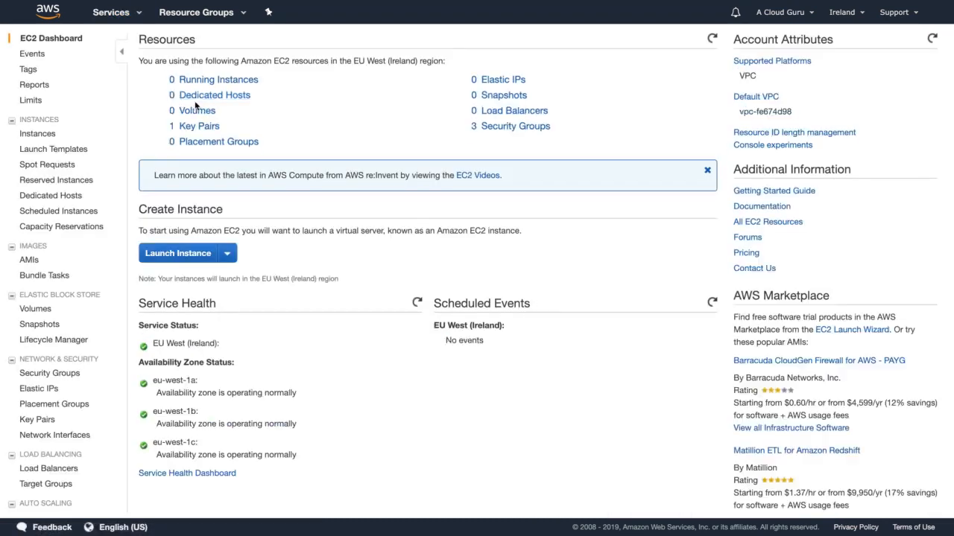
# Start launching an EC2 instance from a Quick Start AMI, keep the t2.micro type and proceed to the instance details.
pyautogui.click(173, 258)
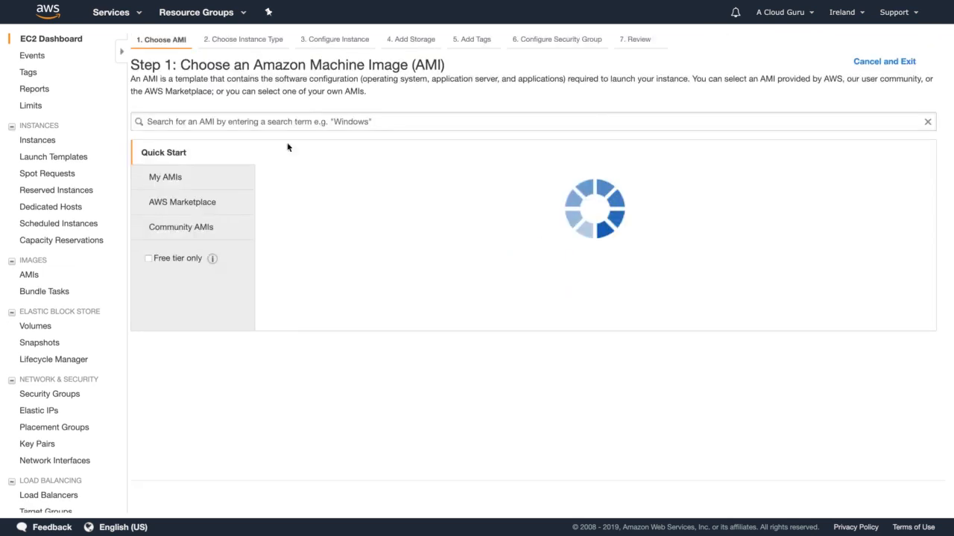
pyautogui.click(891, 178)
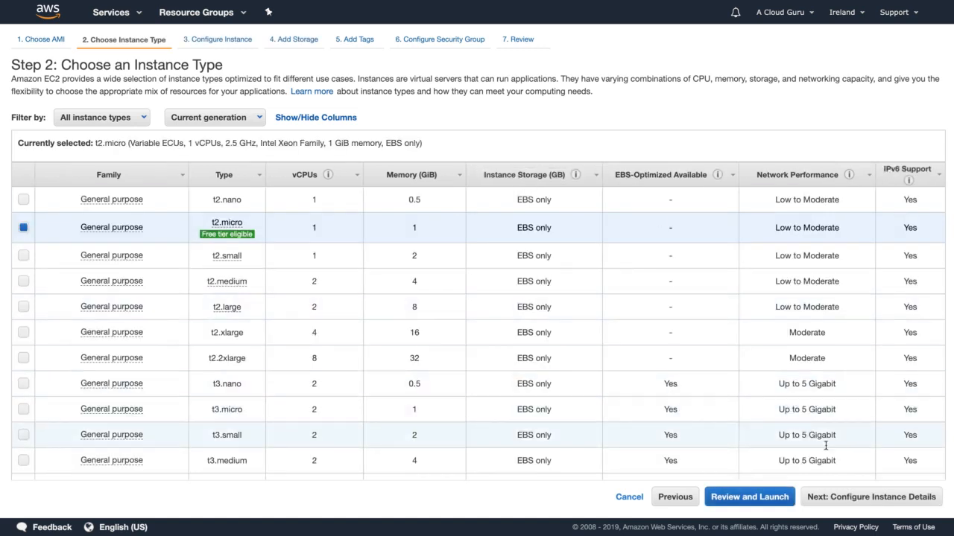
pyautogui.click(870, 496)
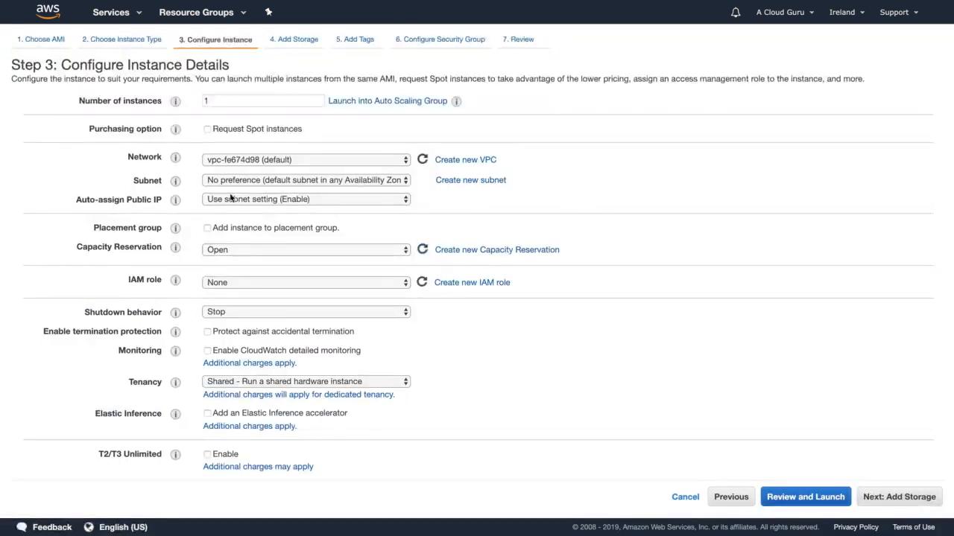
# Paste the wordpress.sh bootstrap script into the instance's user data as text and proceed past the default storage settings to tags.
pyautogui.scroll(-1, 240, 201)
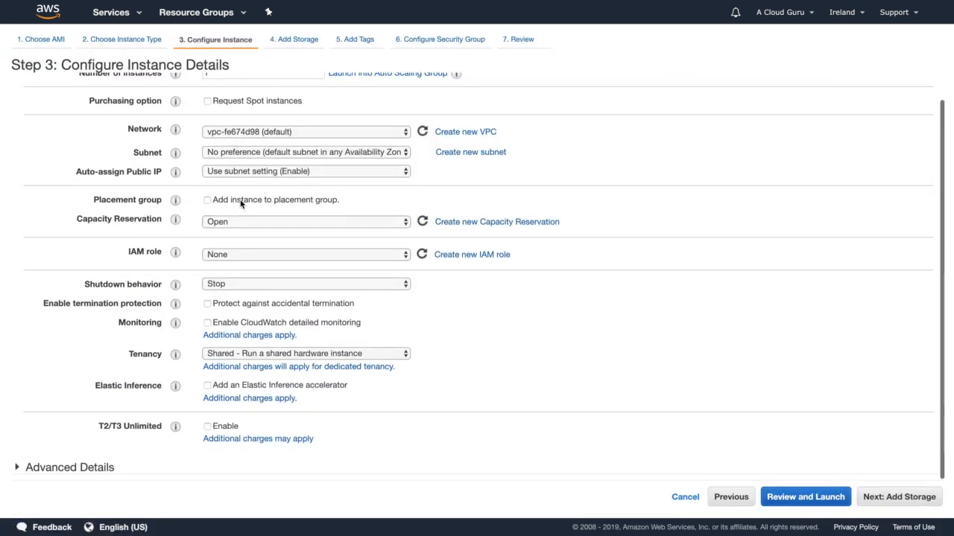
pyautogui.click(82, 467)
pyautogui.scroll(-3, 67, 456)
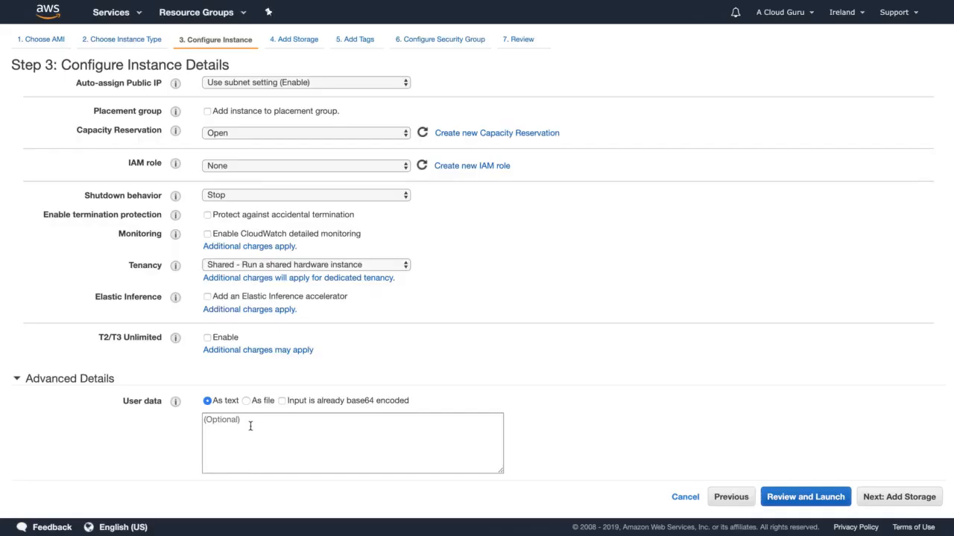
pyautogui.click(249, 426)
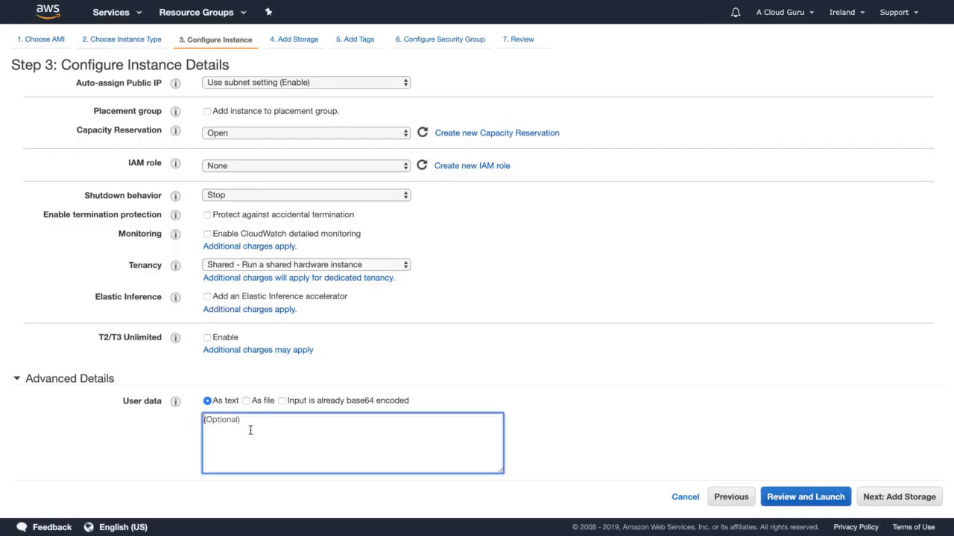
pyautogui.write('#!/bin/bash yum install httpd php php-mysql -y cd /var/www/html wget https://wordpress.org/latest.tar.gz tar -xzf latest.tar.gz cp -r wordpress/* /var/www/html/ rm -rf wordpress rm -rf latest.tar.gz chmod -R 755 wp-content chown -R apache:apache wp-content chkconfig httpd on service httpd start')
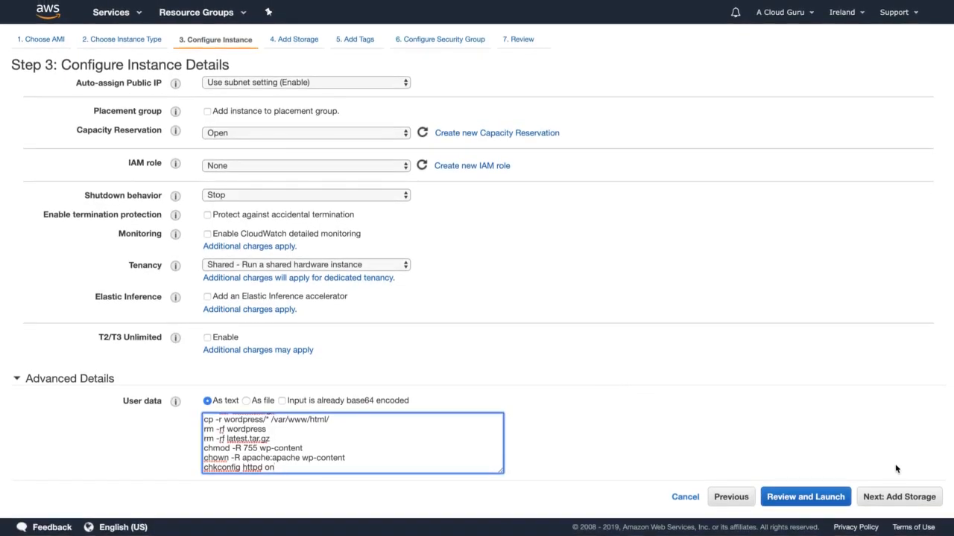
pyautogui.click(897, 497)
pyautogui.click(894, 496)
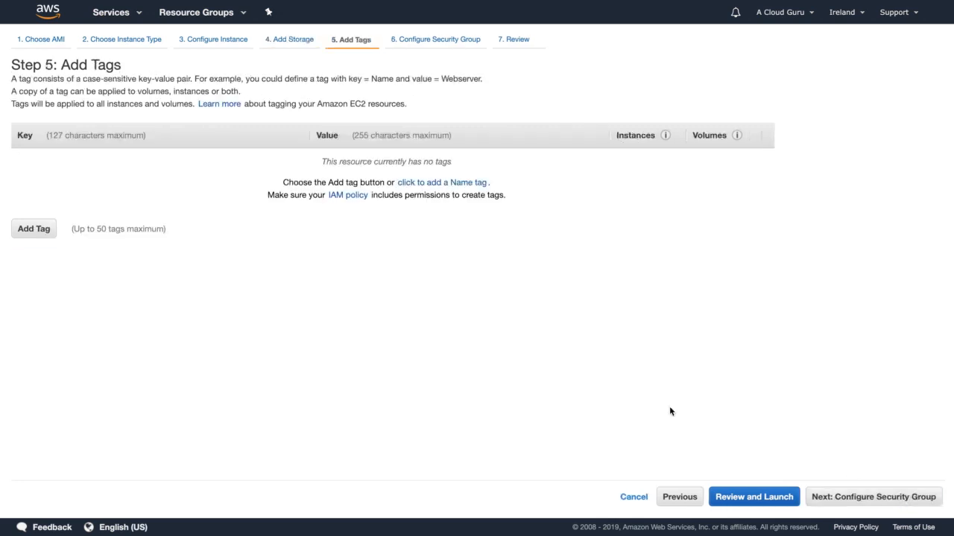
# Add a tag with key Name and value WordPressServer, and proceed to the security group configuration.
pyautogui.click(38, 230)
pyautogui.write('Name')
pyautogui.press('Tab')
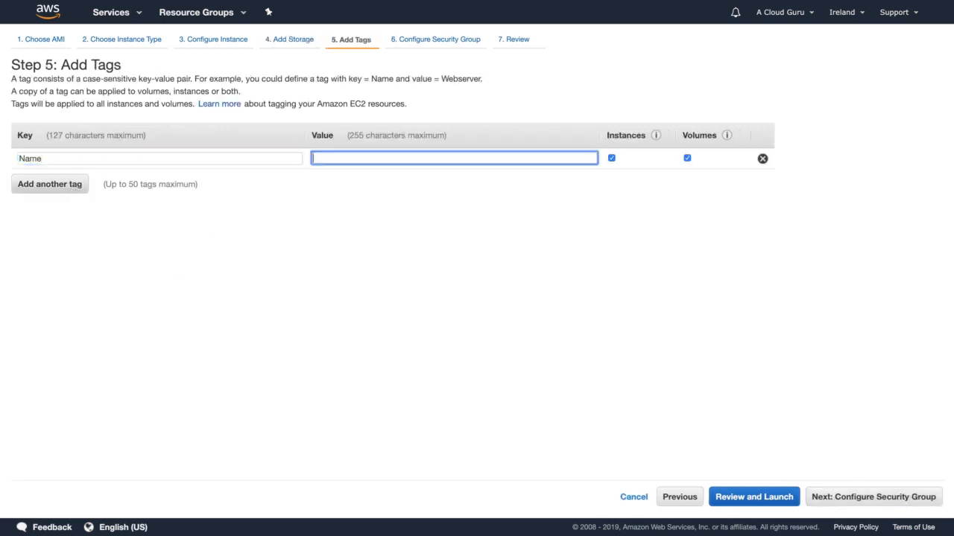
pyautogui.write('WordPres')
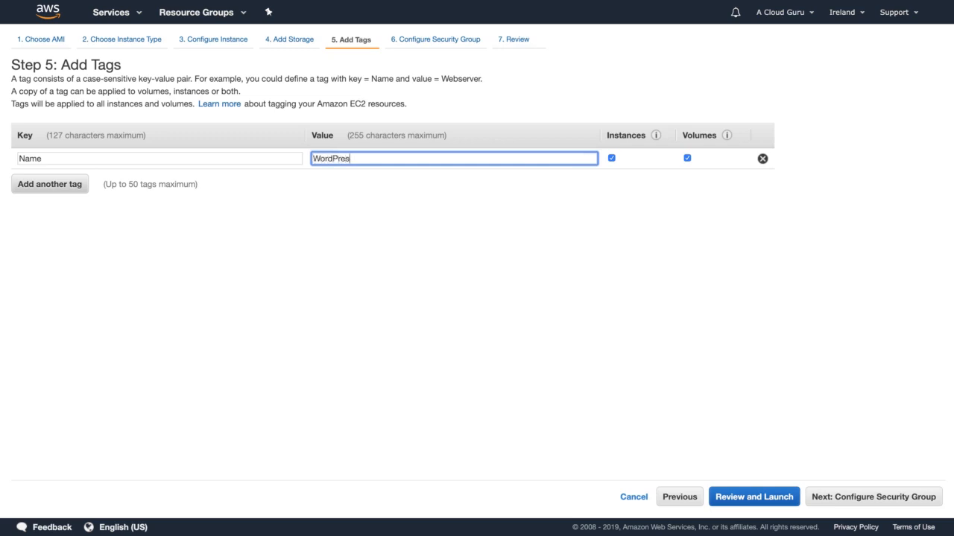
pyautogui.write('sServer')
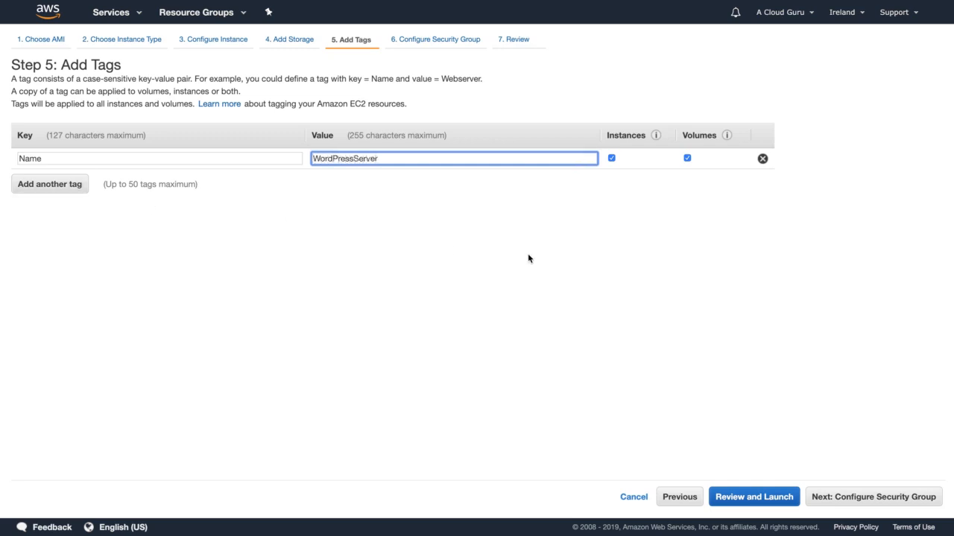
pyautogui.click(872, 491)
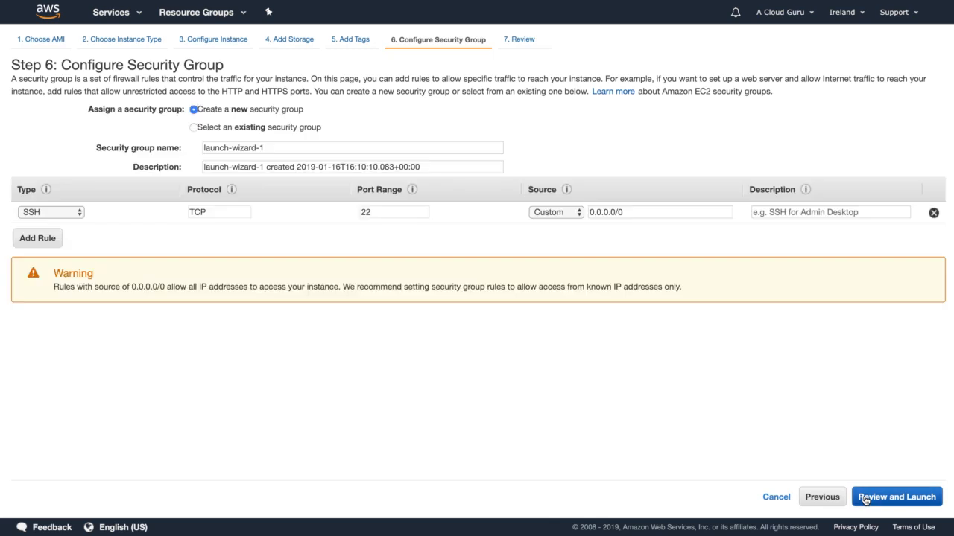
# Assign the existing WebDMZ security group to the instance and proceed to the launch review.
pyautogui.click(273, 128)
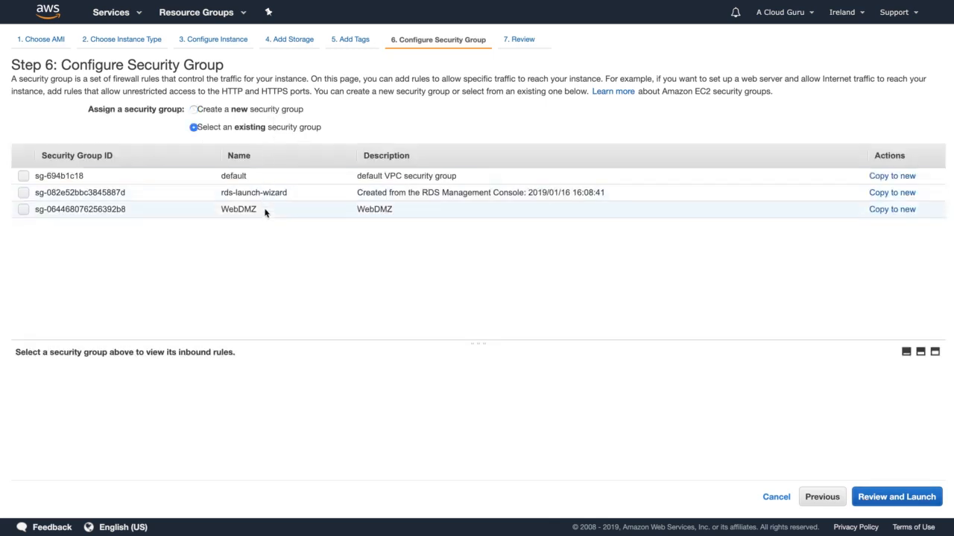
pyautogui.click(266, 210)
pyautogui.click(882, 495)
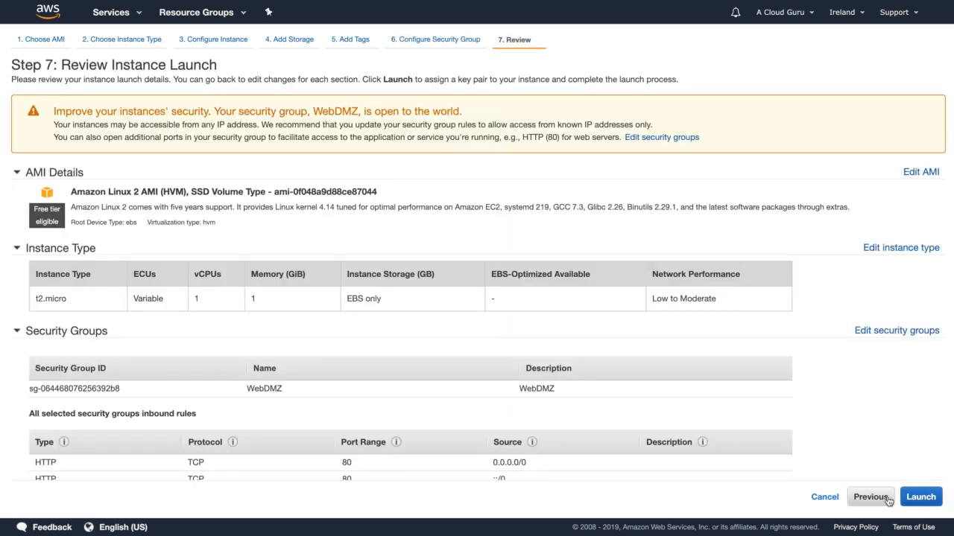
# Launch the instance with the existing London key pair, acknowledging access to the private key file, and open the instances list.
pyautogui.scroll(-3, 878, 402)
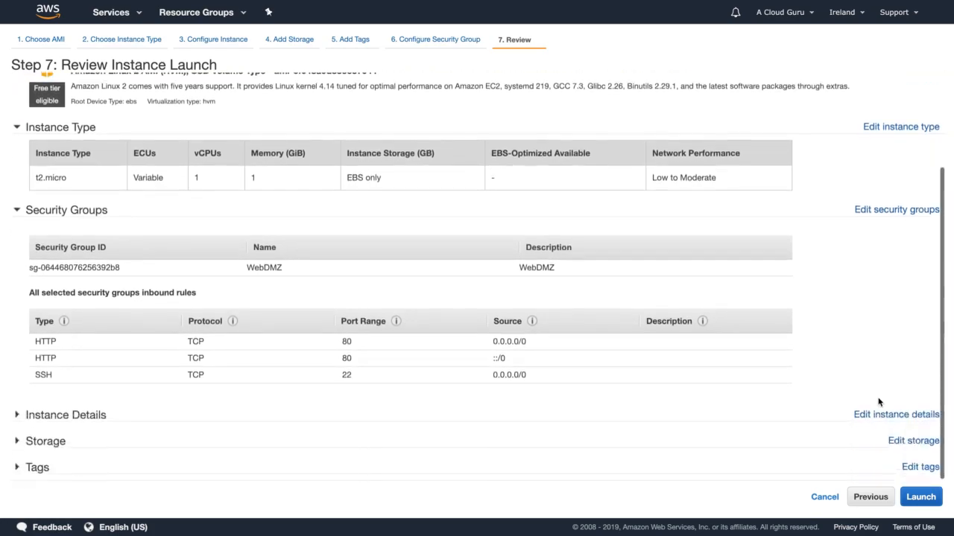
pyautogui.click(918, 501)
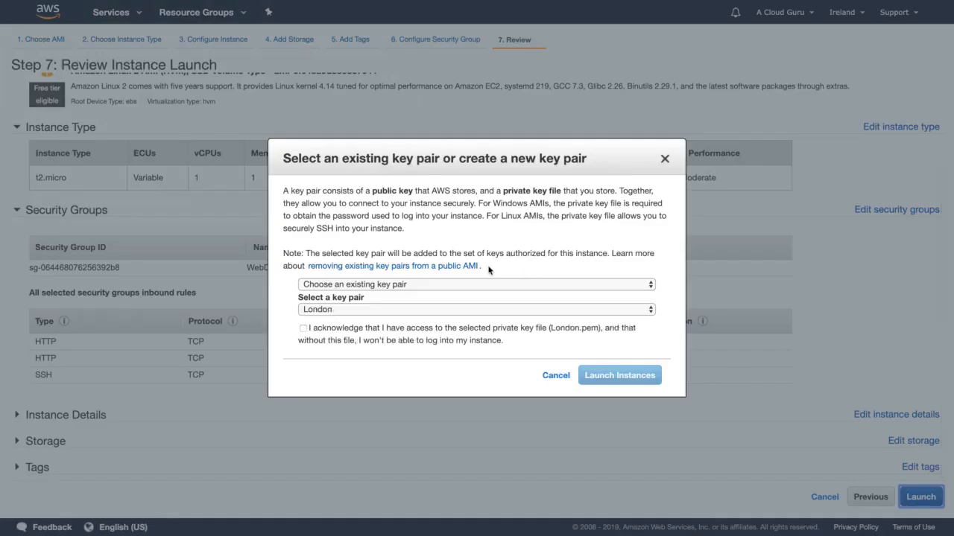
pyautogui.click(330, 333)
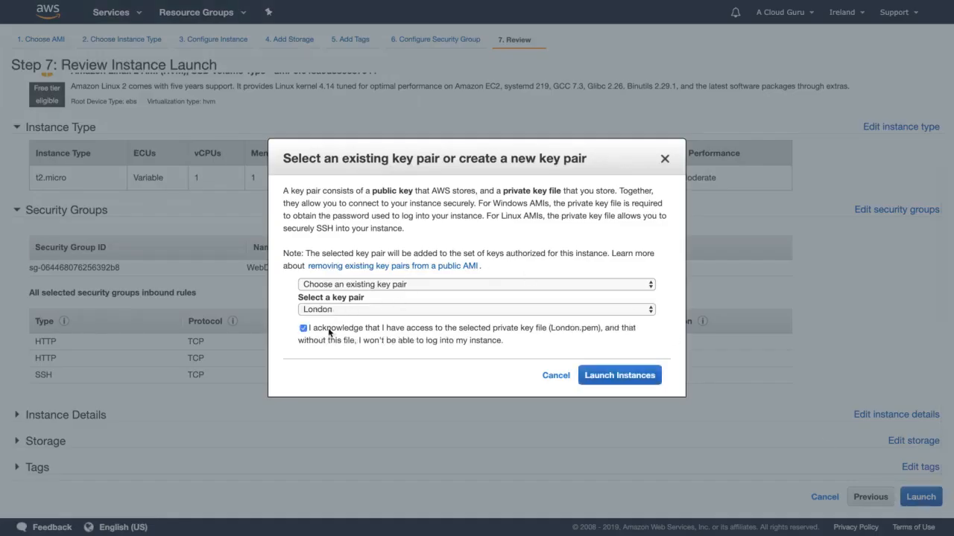
pyautogui.click(619, 376)
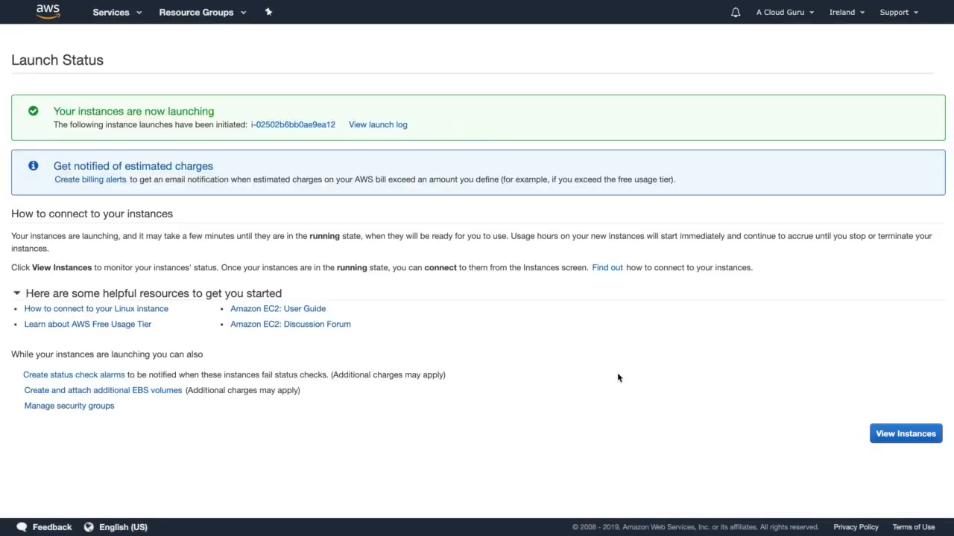
pyautogui.click(907, 437)
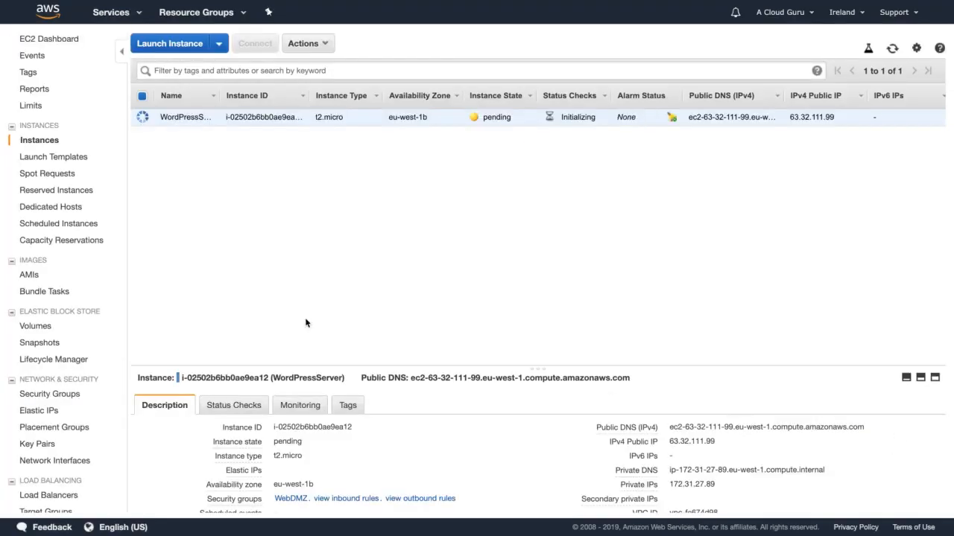
# Open the inbound rules of the rds-launch-wizard security group for editing.
pyautogui.click(61, 394)
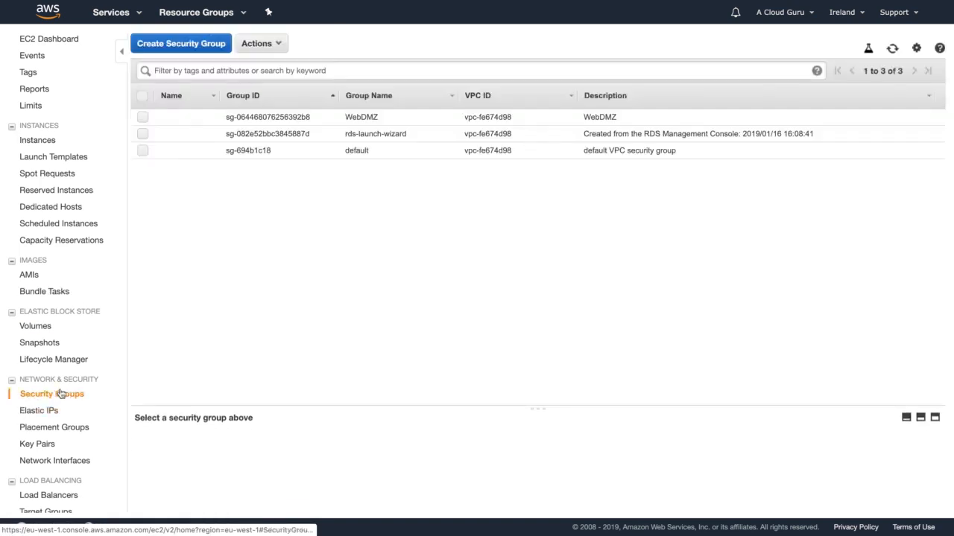
pyautogui.click(365, 136)
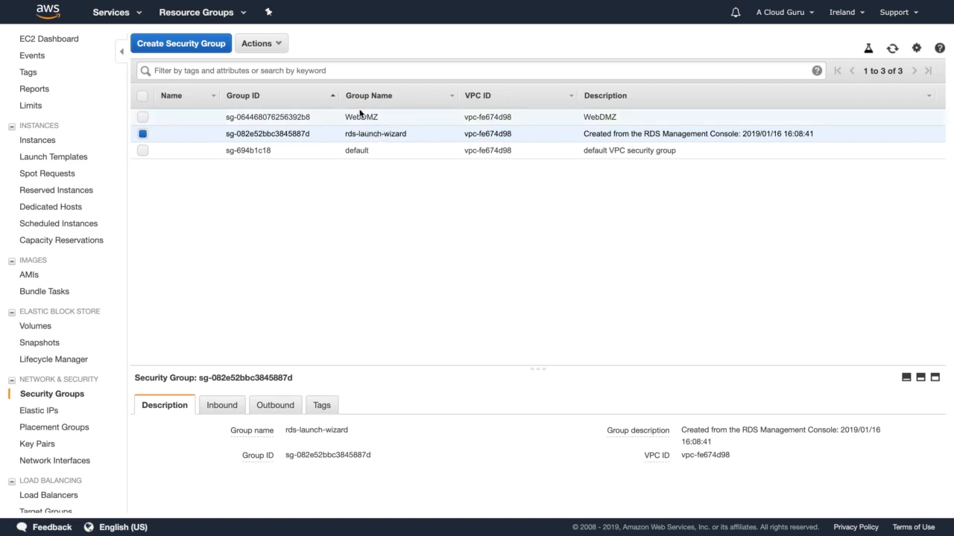
pyautogui.click(358, 116)
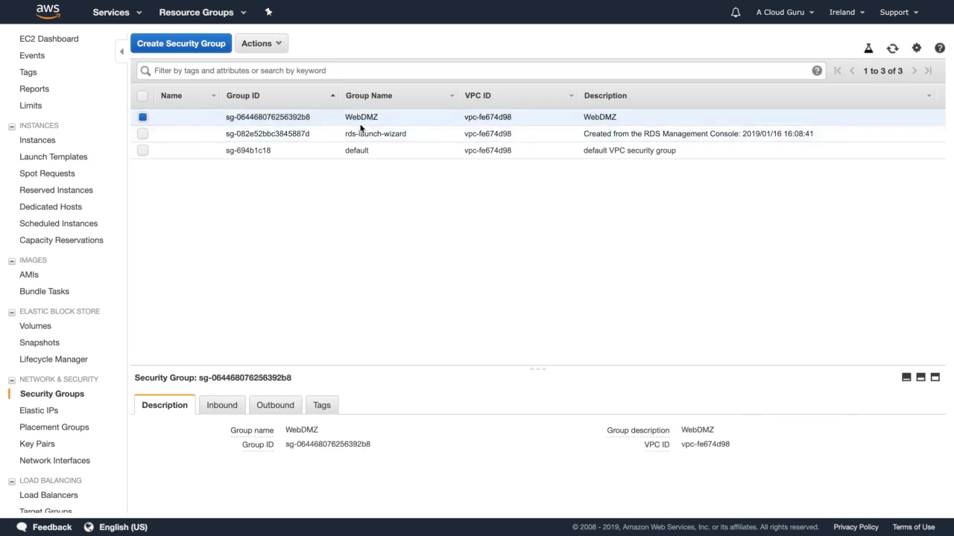
pyautogui.click(362, 131)
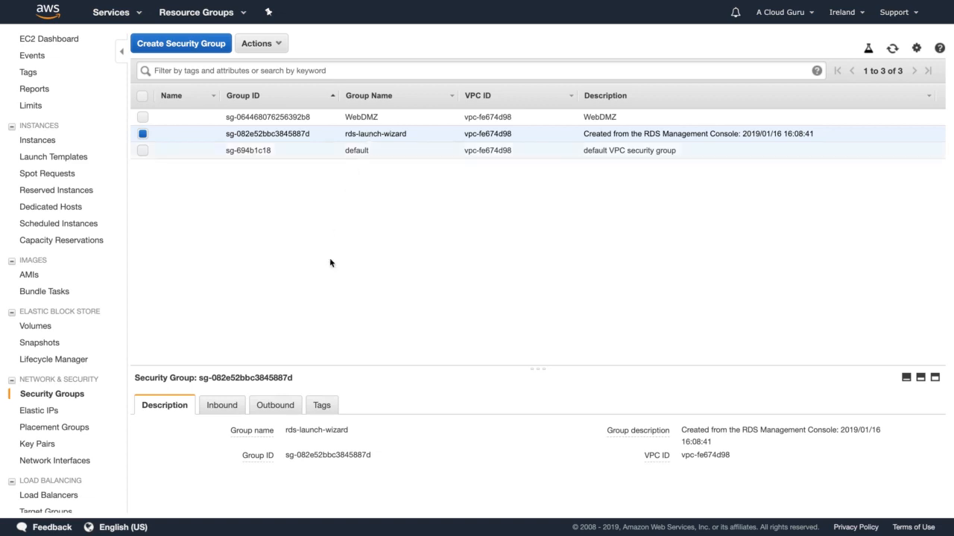
pyautogui.click(221, 406)
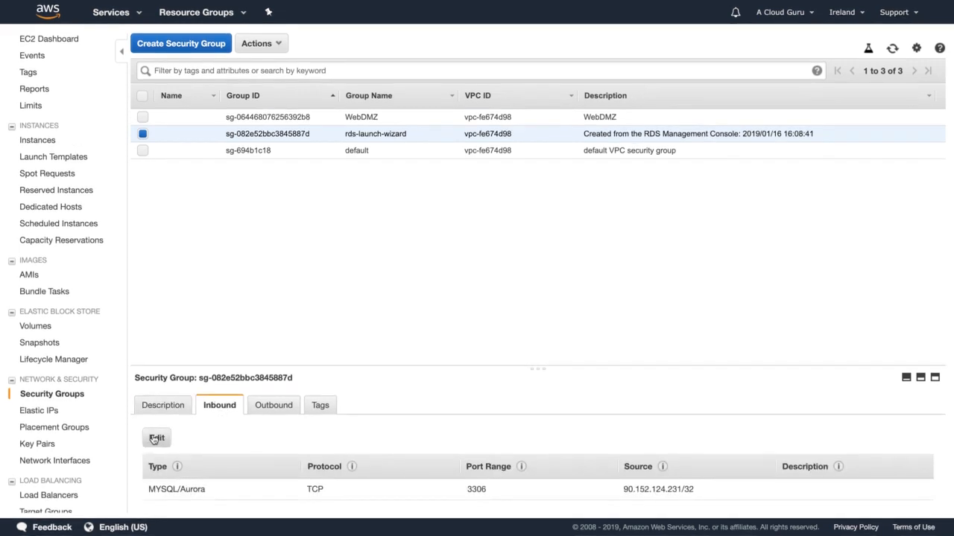
pyautogui.click(156, 438)
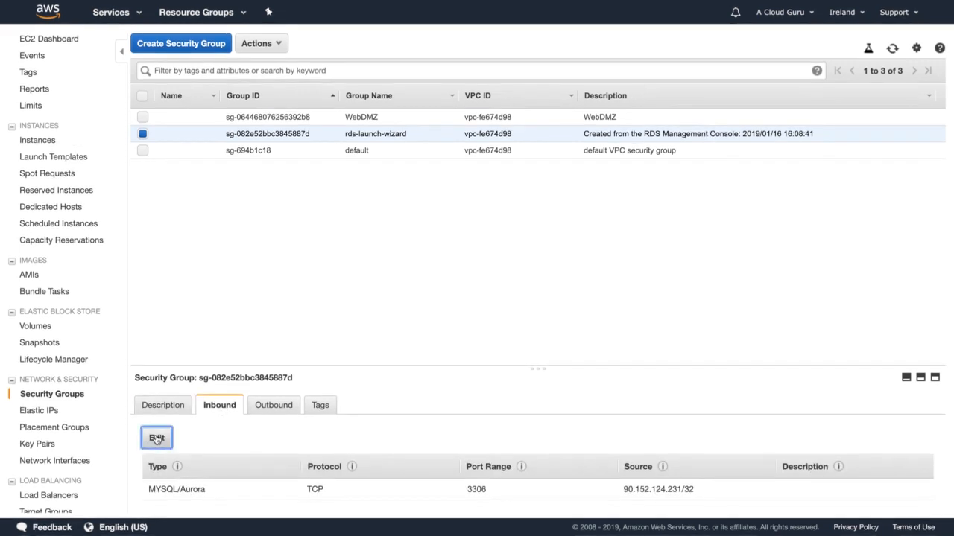
# Add a second inbound rule of type MYSQL/Aurora to the rds-launch-wizard group.
pyautogui.click(183, 277)
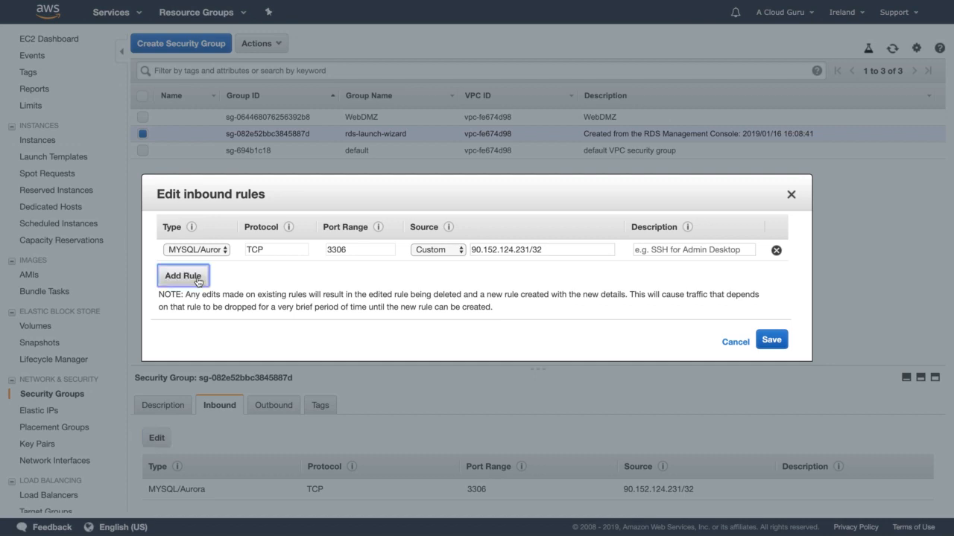
pyautogui.click(215, 273)
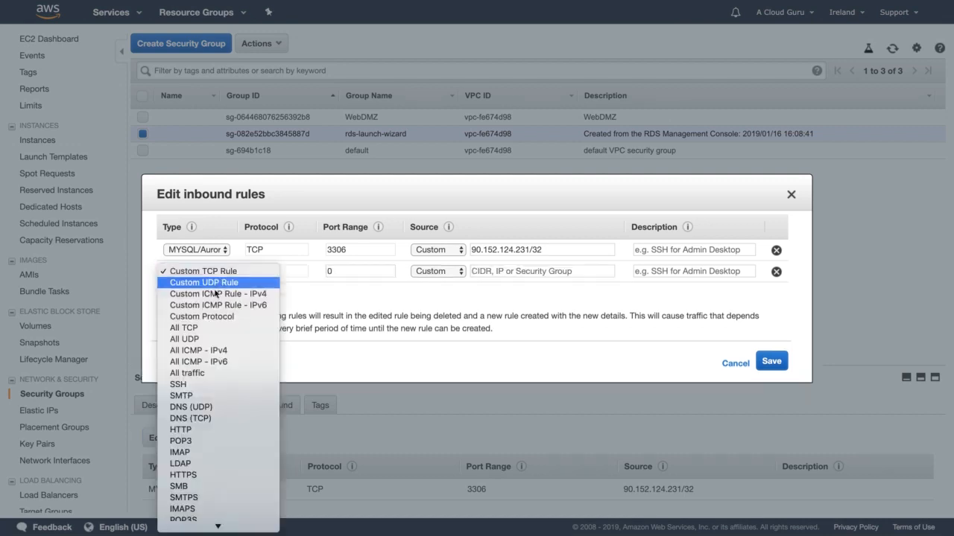
pyautogui.scroll(-5, 212, 321)
pyautogui.scroll(-1, 196, 404)
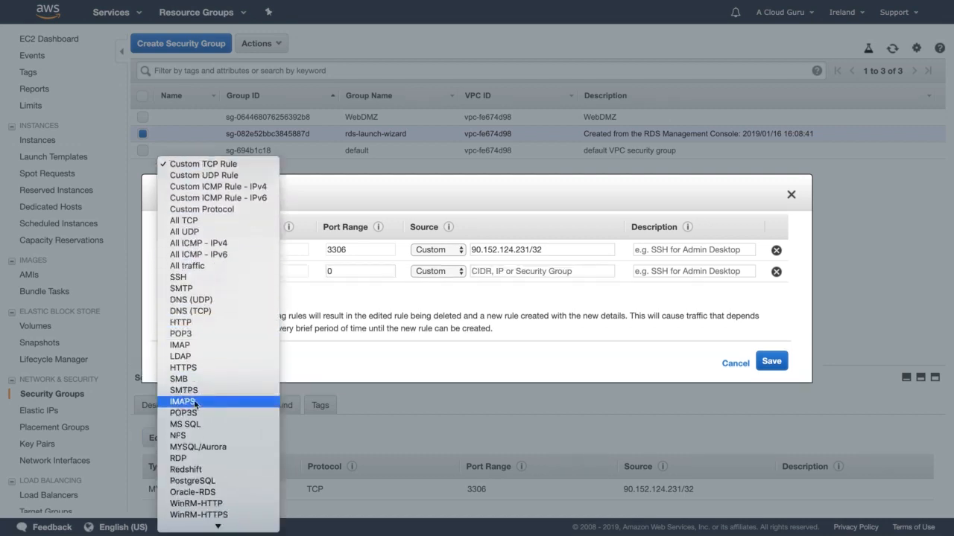
pyautogui.click(201, 447)
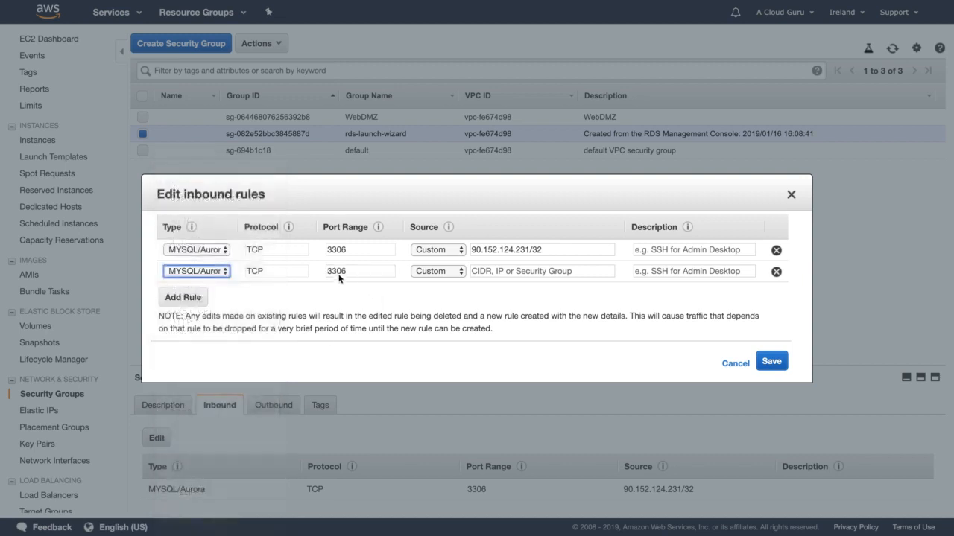
# Set the new MYSQL/Aurora rule's source to the WebDMZ security group and save the inbound rules.
pyautogui.click(487, 273)
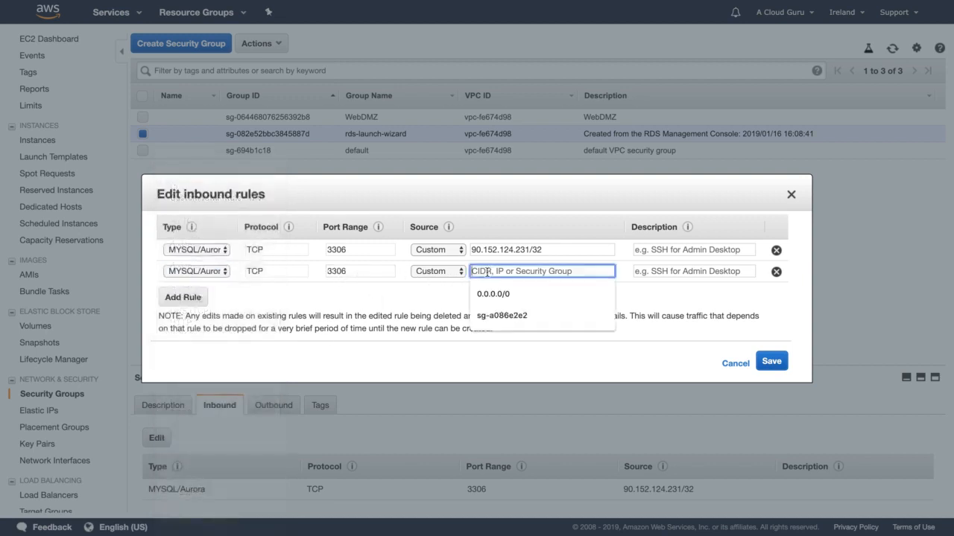
pyautogui.write('s')
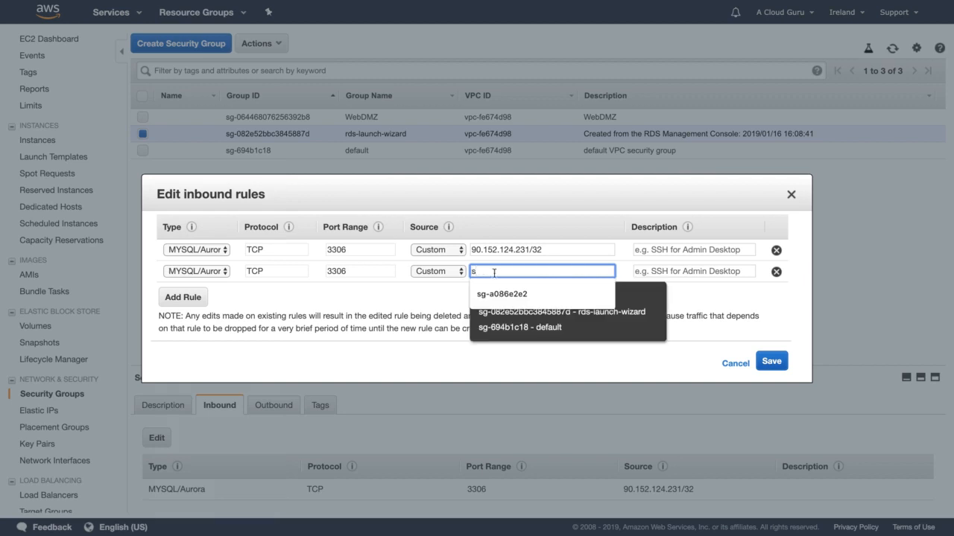
pyautogui.write('g')
pyautogui.write('-0')
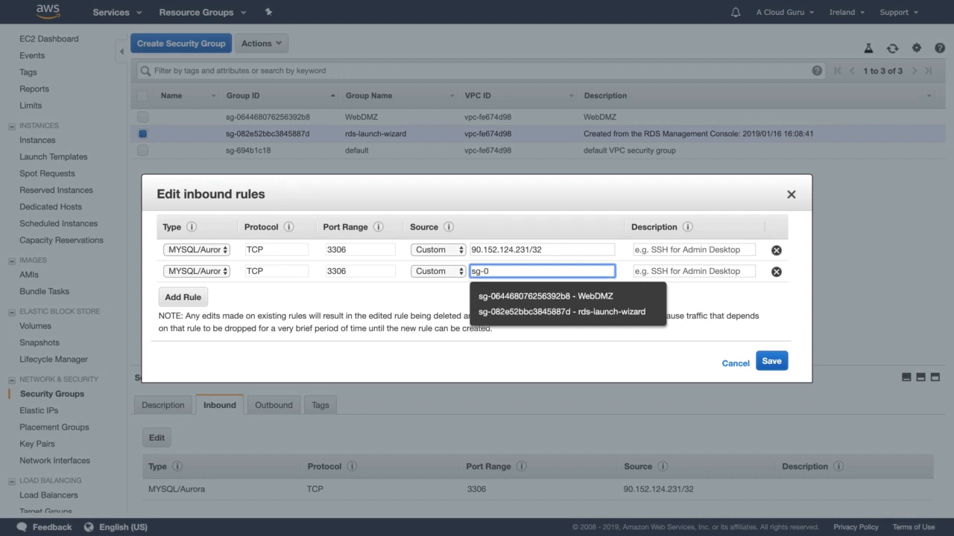
pyautogui.click(630, 297)
pyautogui.click(772, 362)
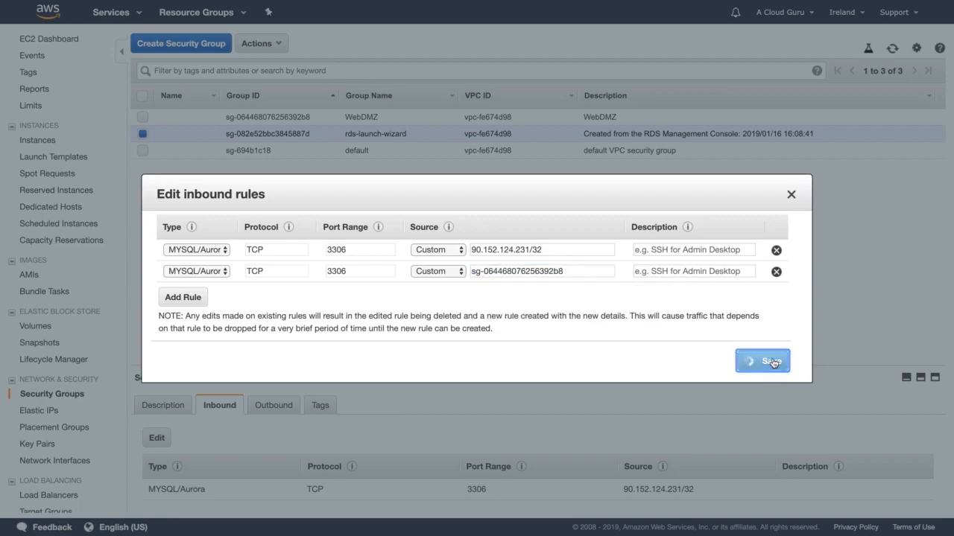
pyautogui.scroll(-1, 507, 413)
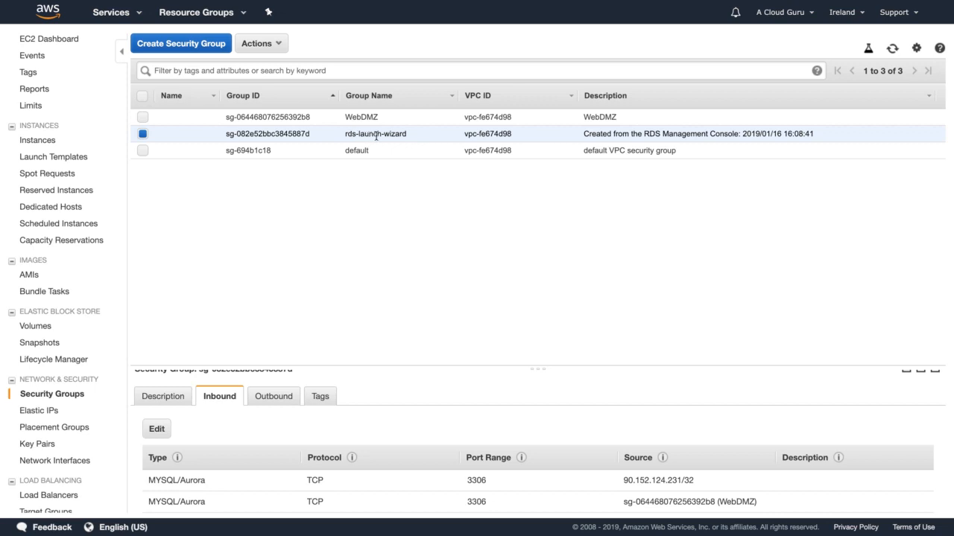
# Check the WordPress instance in the running instances list, and switch to the RDS service.
pyautogui.click(59, 42)
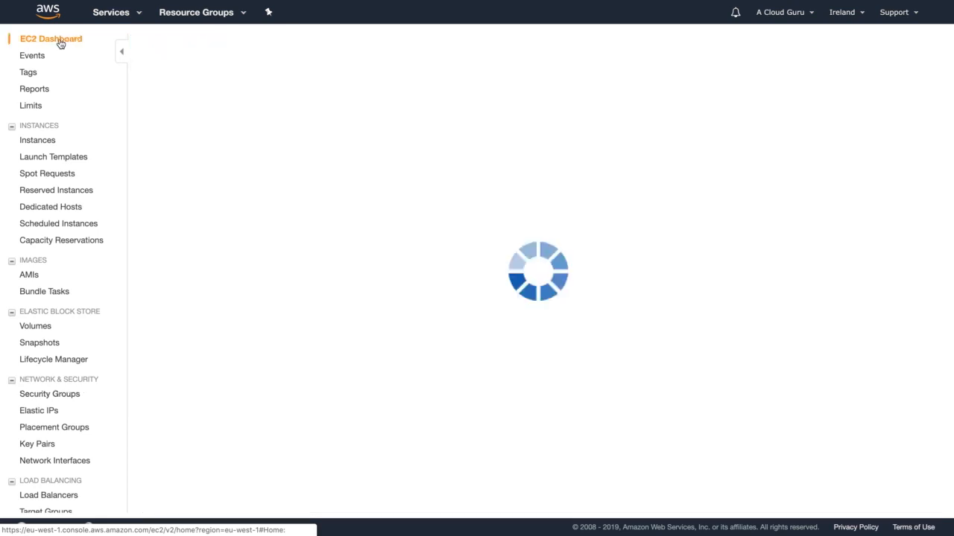
pyautogui.click(190, 79)
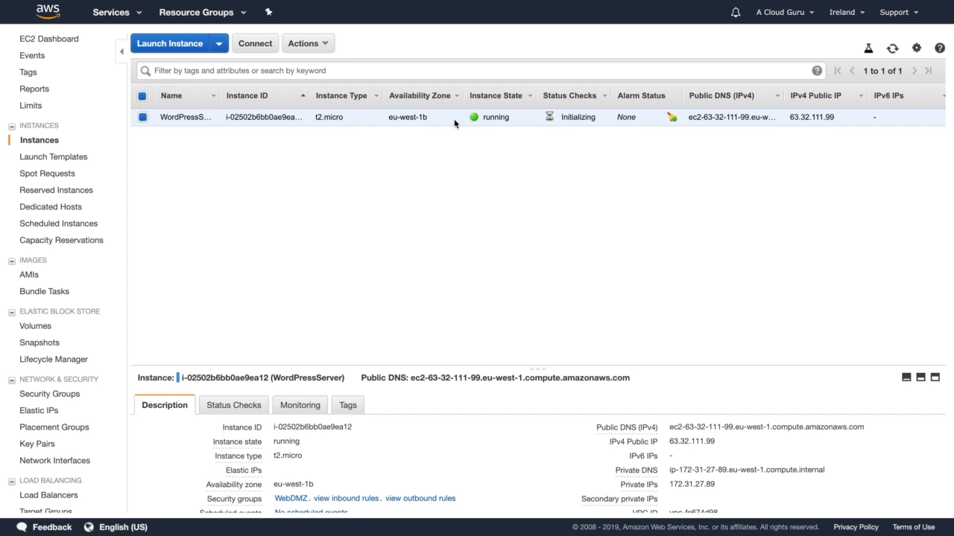
pyautogui.click(121, 13)
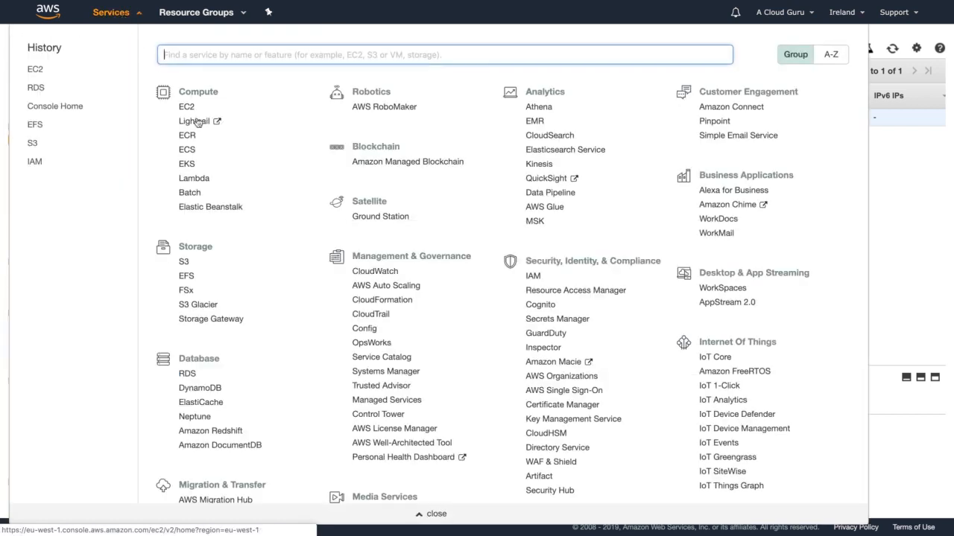
pyautogui.click(187, 374)
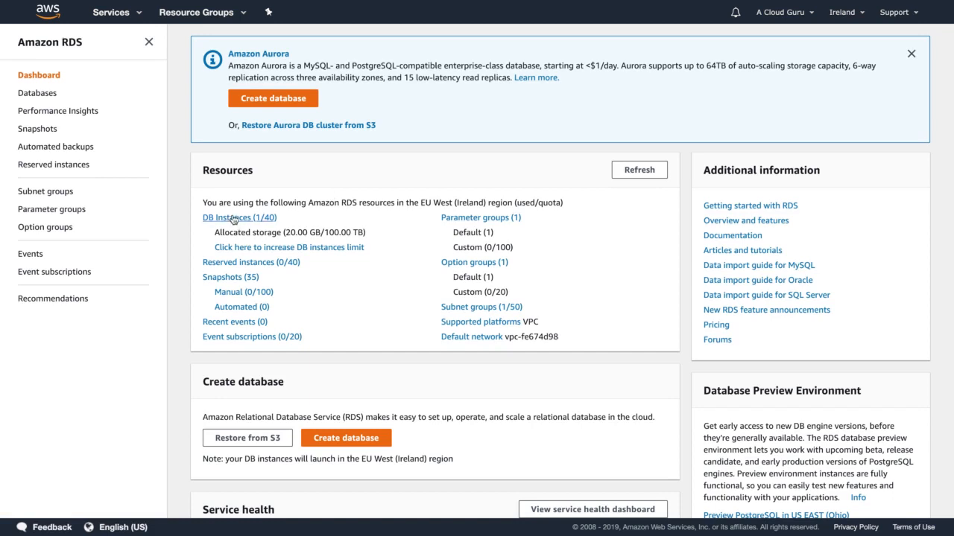
# Examine the acloudguru database's connectivity details and its CloudWatch monitoring charts in RDS.
pyautogui.click(233, 220)
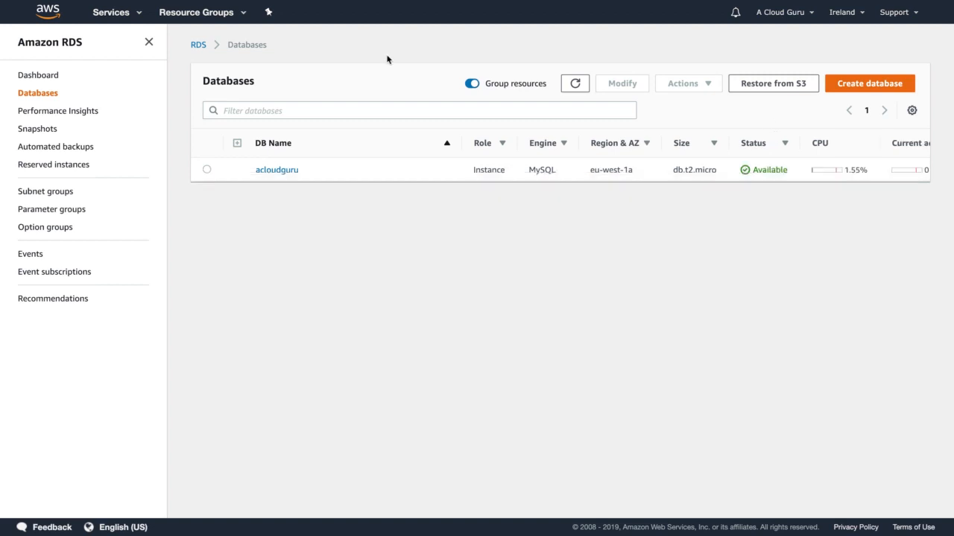
pyautogui.click(206, 170)
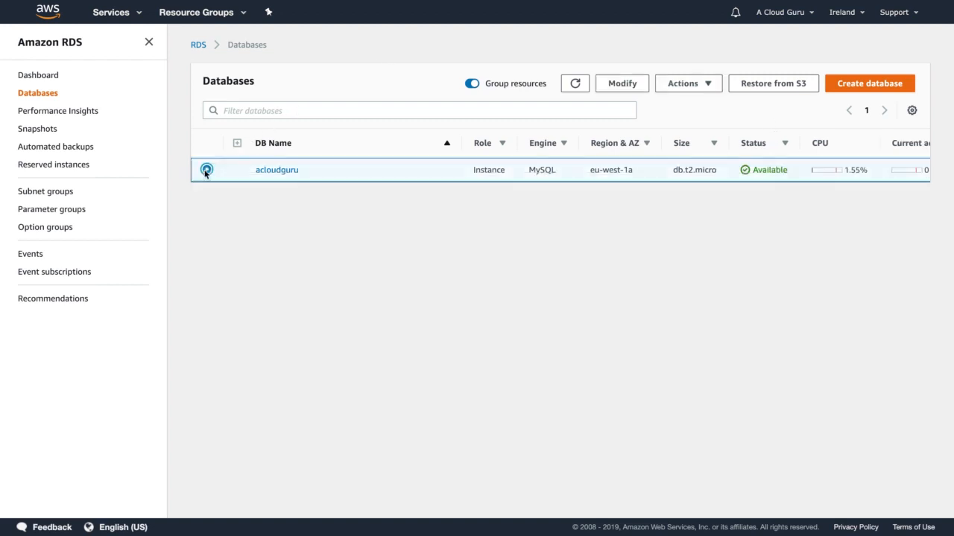
pyautogui.click(268, 170)
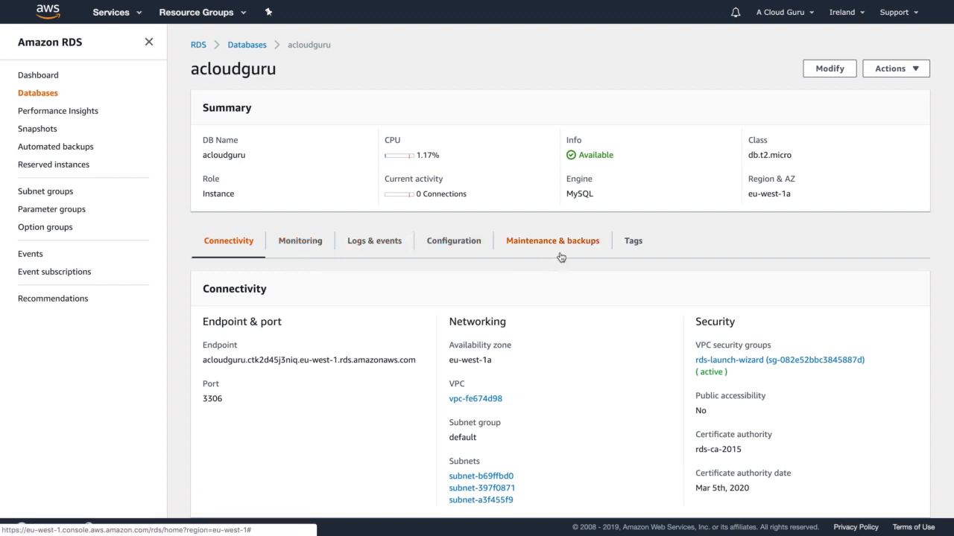
pyautogui.click(293, 245)
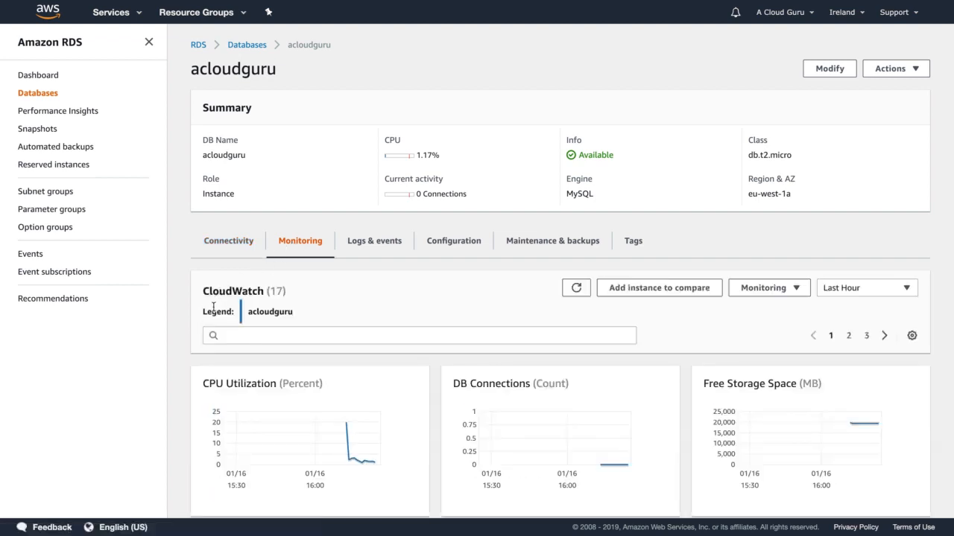
pyautogui.scroll(-3, 214, 312)
pyautogui.scroll(2, 214, 307)
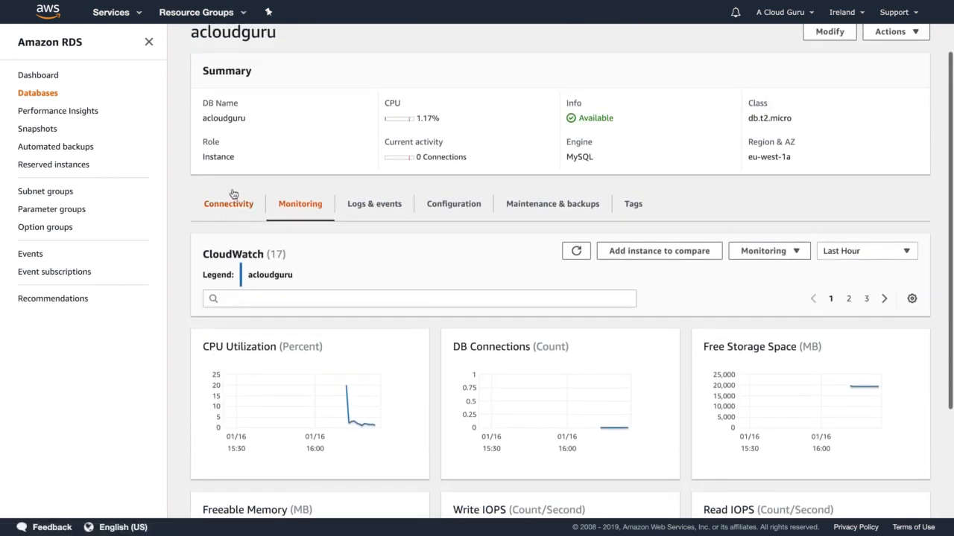
pyautogui.click(231, 209)
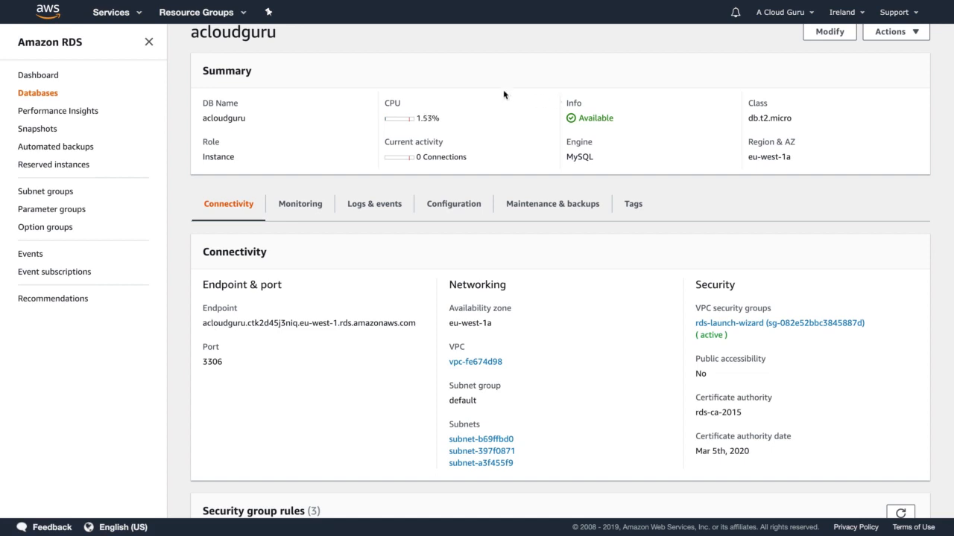
pyautogui.scroll(1, 337, 130)
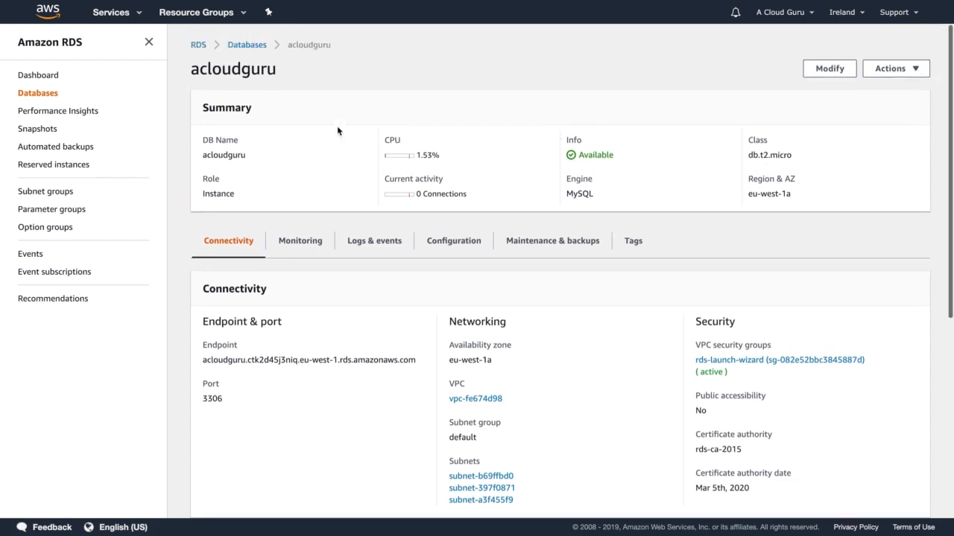
# Switch to EC2's running instances and copy the WordPress instance's IPv4 public IP.
pyautogui.click(127, 18)
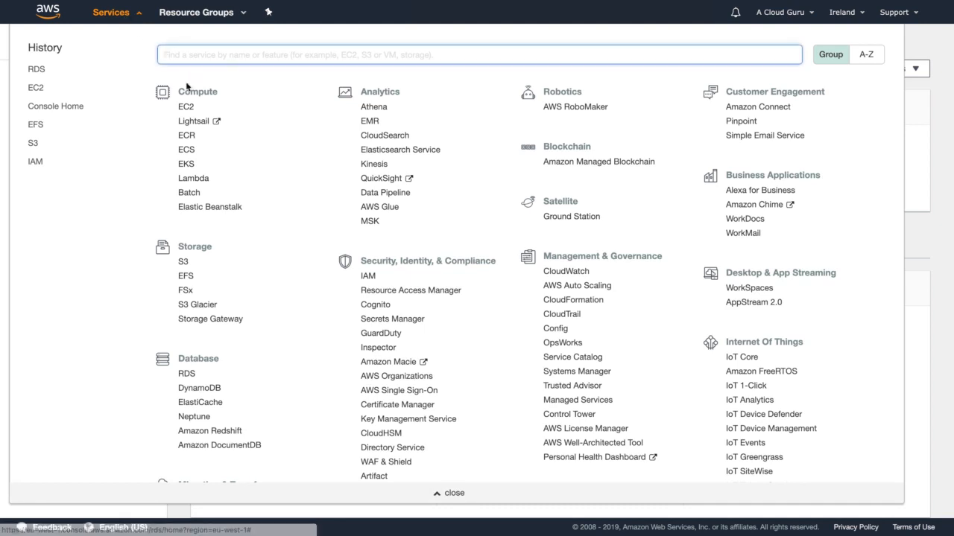
pyautogui.click(187, 109)
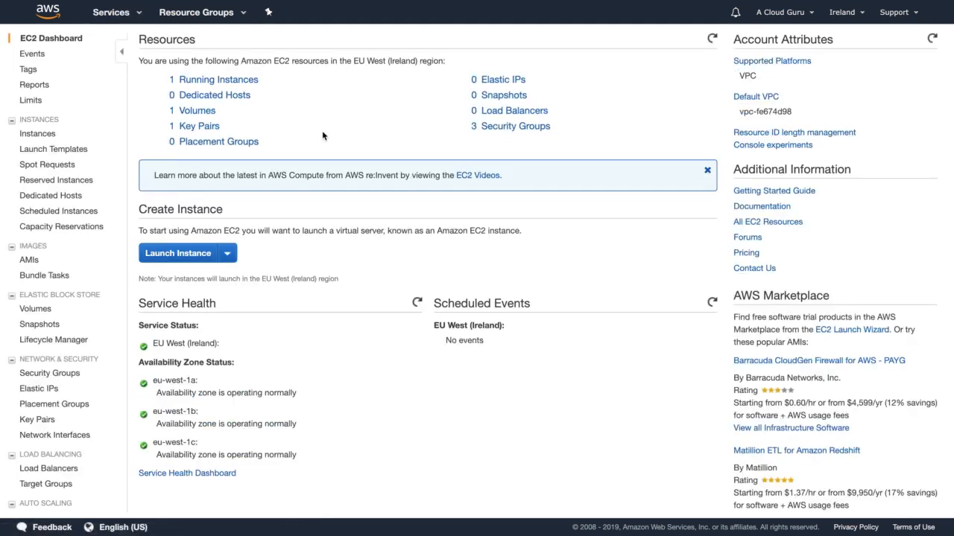
pyautogui.click(250, 85)
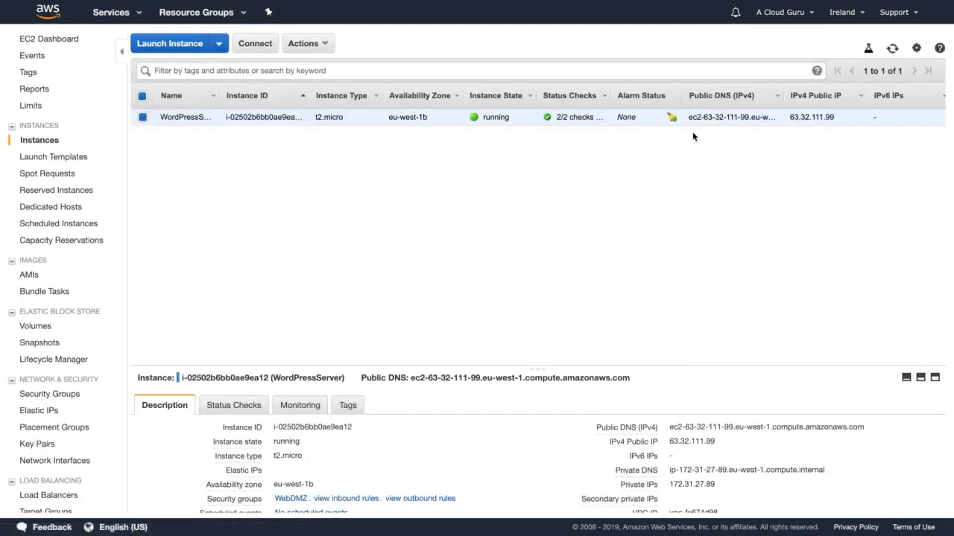
pyautogui.doubleClick(827, 116)
pyautogui.click(724, 441)
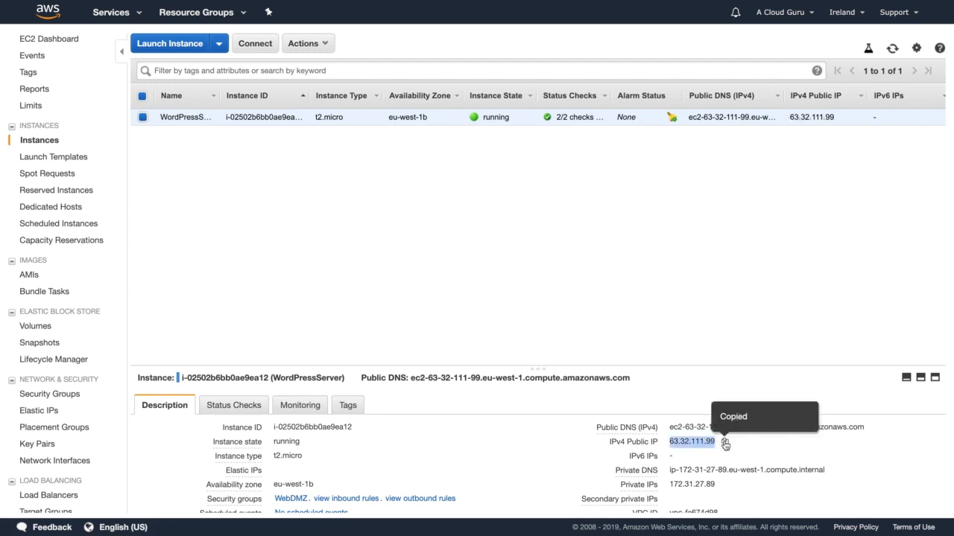
# Open 63.32.111.99 in a new browser tab and start the WordPress setup configuration.
pyautogui.moveTo(257, 4)
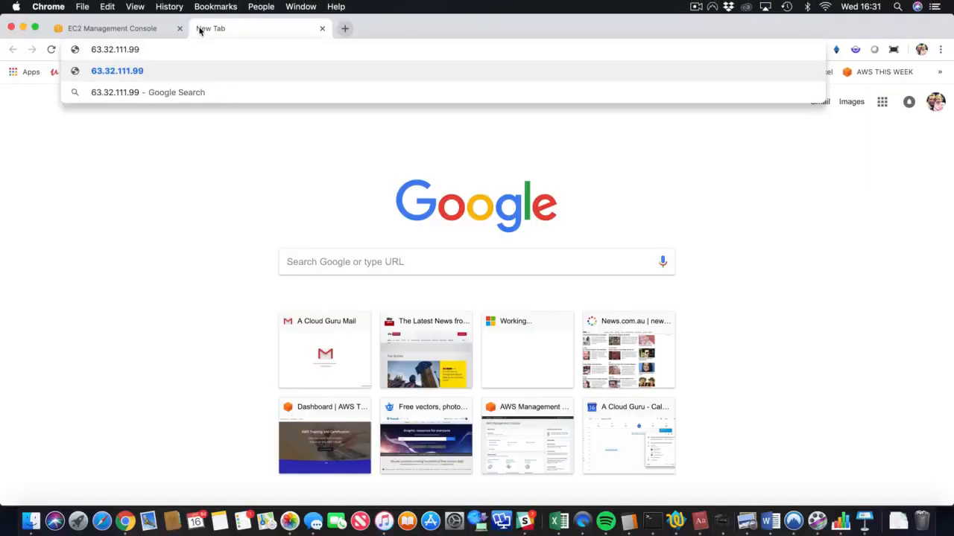
pyautogui.press('Return')
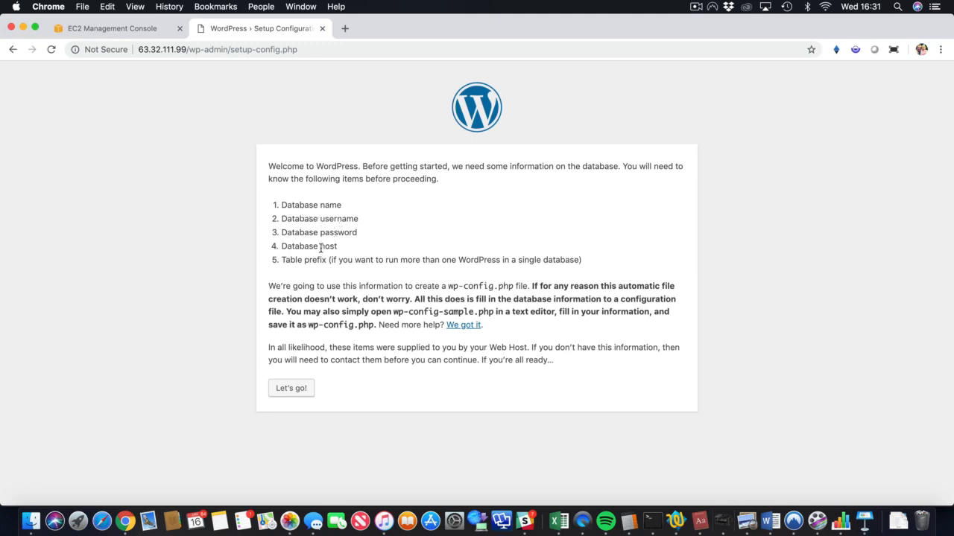
pyautogui.click(298, 388)
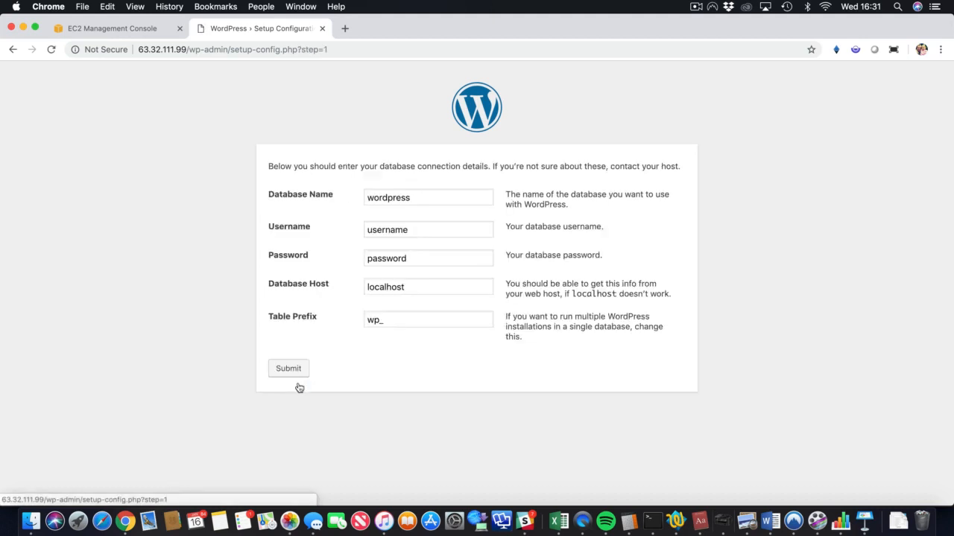
# Set the WordPress database name and the database username to acloudguru.
pyautogui.doubleClick(413, 195)
pyautogui.write('acloudguru')
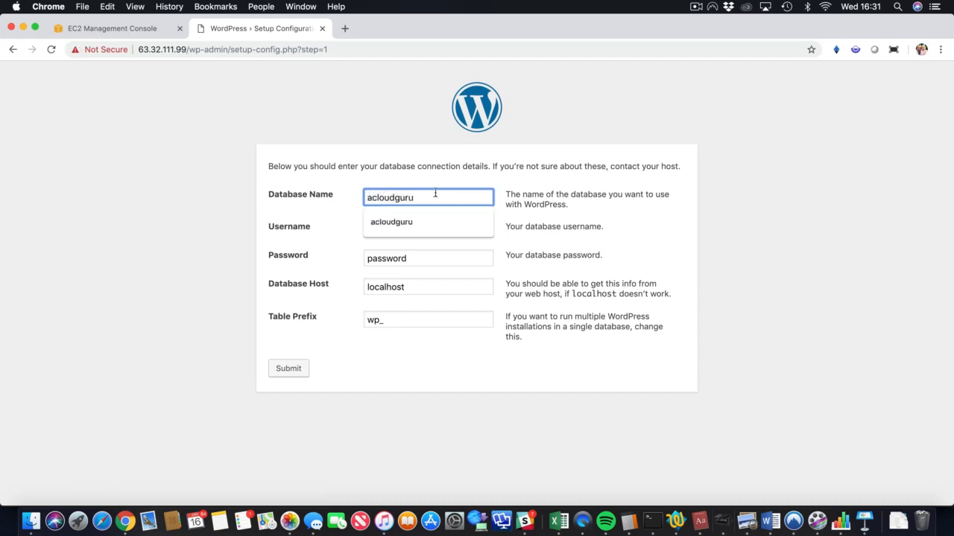
pyautogui.doubleClick(412, 196)
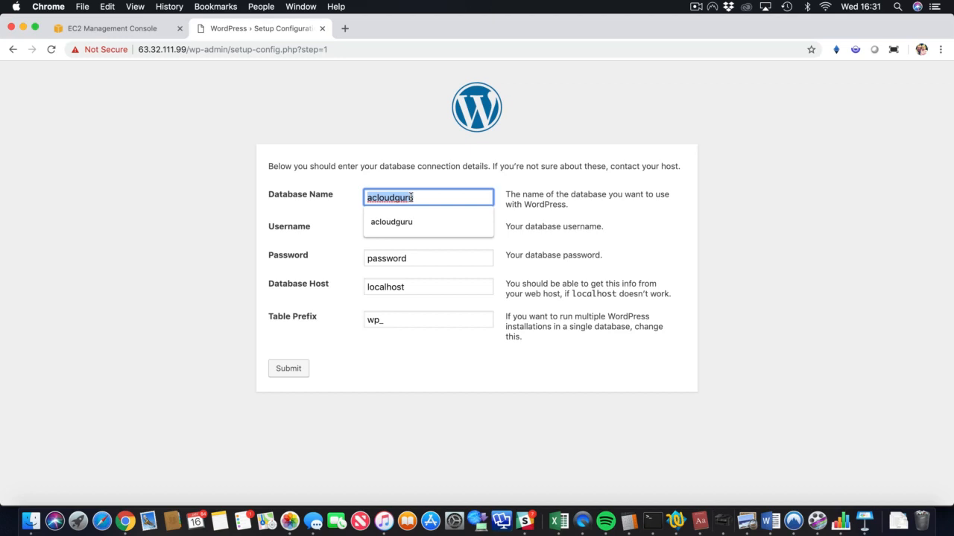
pyautogui.click(346, 250)
pyautogui.doubleClick(392, 229)
pyautogui.press('super+v')
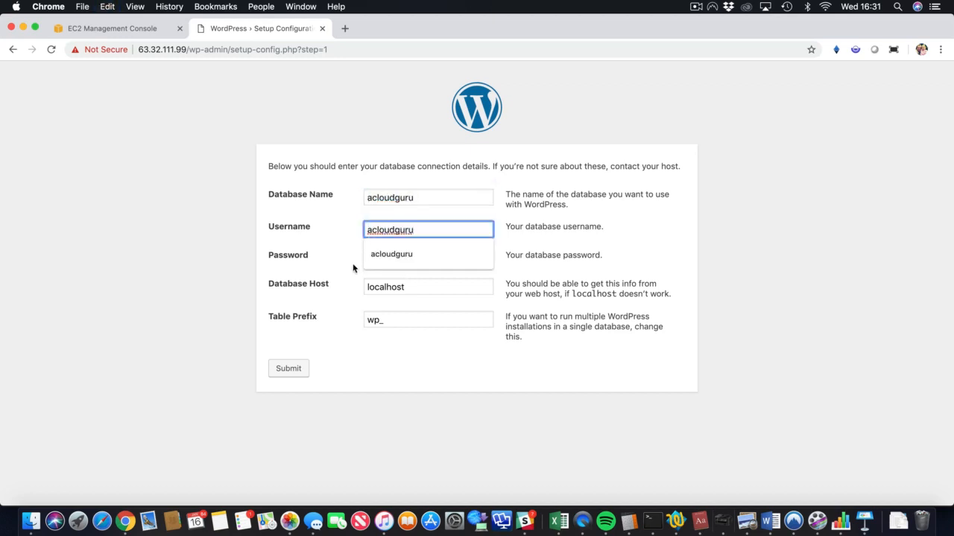
# Replace the placeholder in the Password field of the WordPress setup form with the database password.
pyautogui.click(353, 268)
pyautogui.doubleClick(389, 259)
pyautogui.press('super+v')
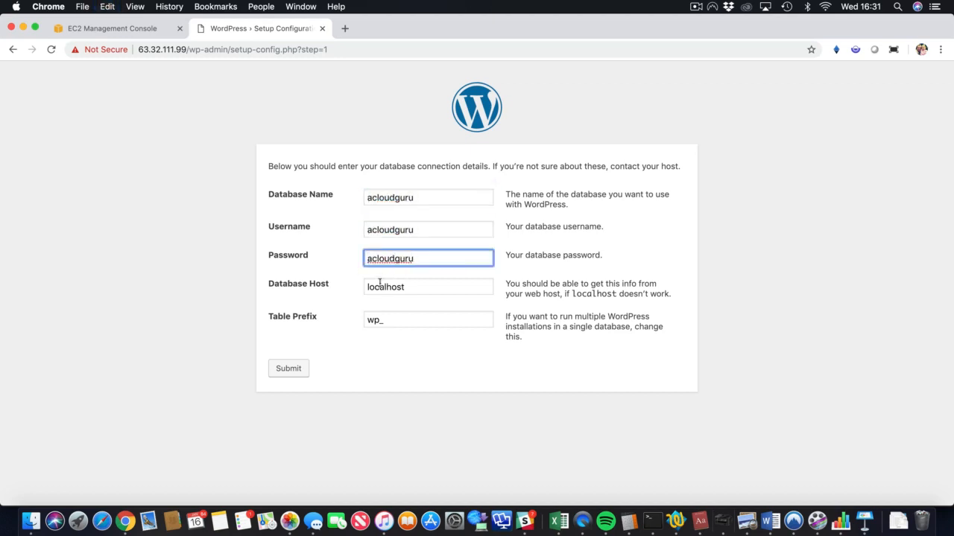
# Return to the AWS console, open the acloudguru database in RDS, and copy its endpoint address.
pyautogui.click(379, 283)
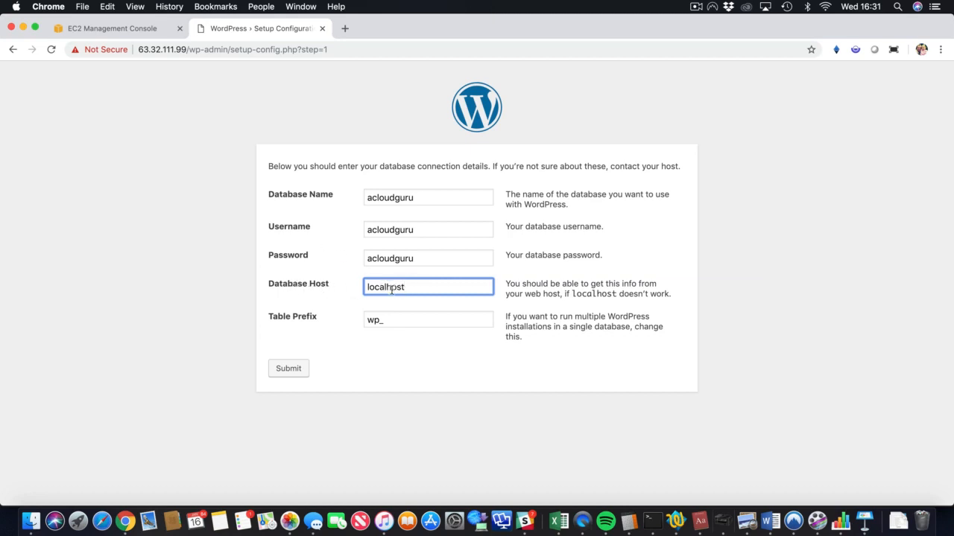
pyautogui.click(109, 30)
pyautogui.click(123, 74)
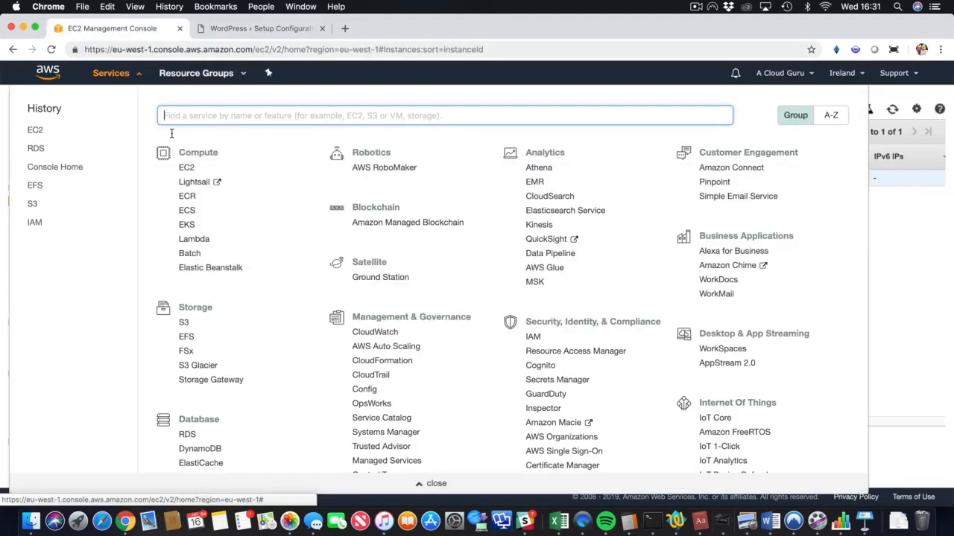
pyautogui.click(187, 436)
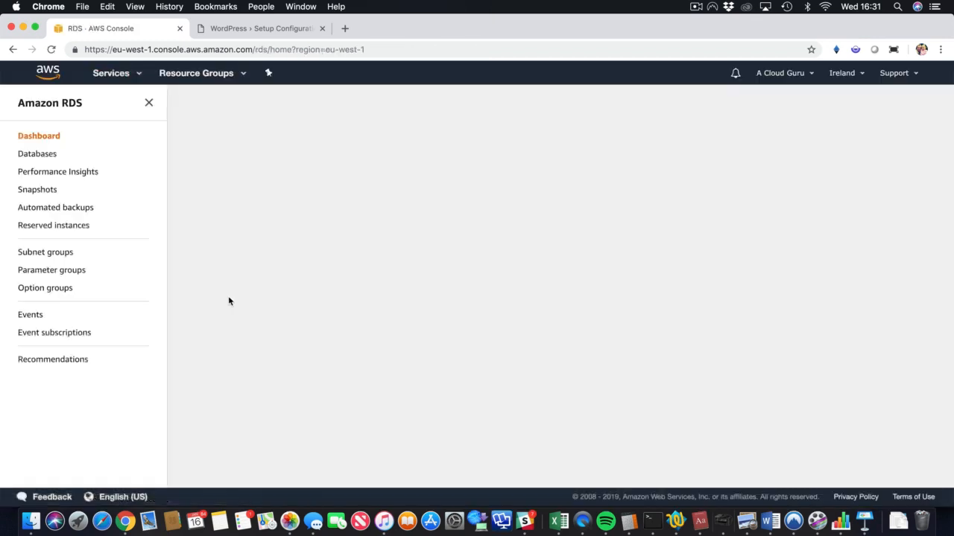
pyautogui.click(45, 155)
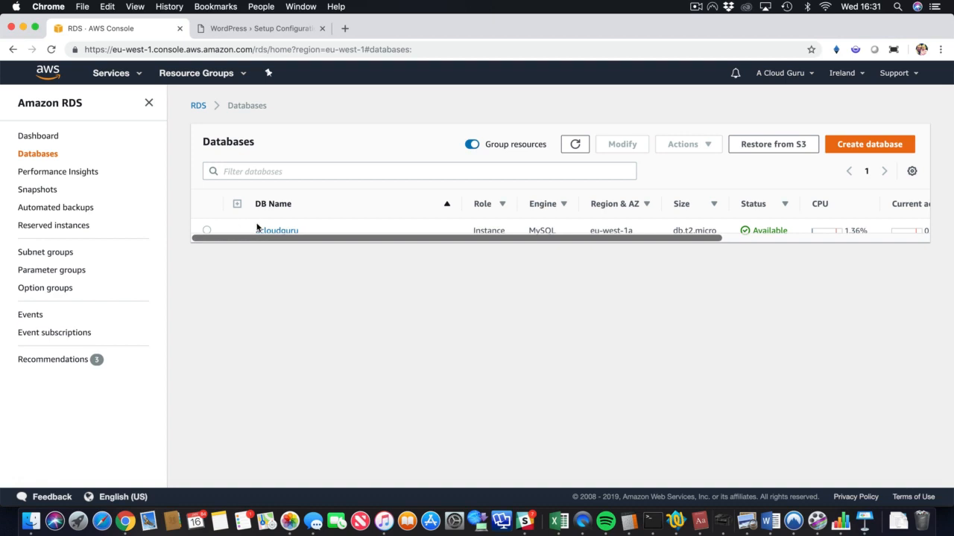
pyautogui.click(291, 231)
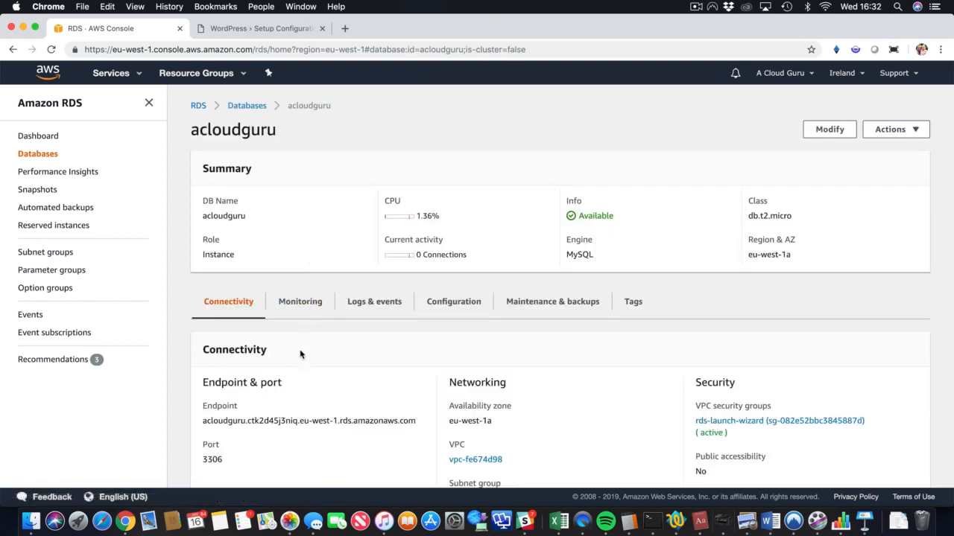
pyautogui.moveTo(417, 423); pyautogui.dragTo(203, 422)
pyautogui.rightClick(203, 423)
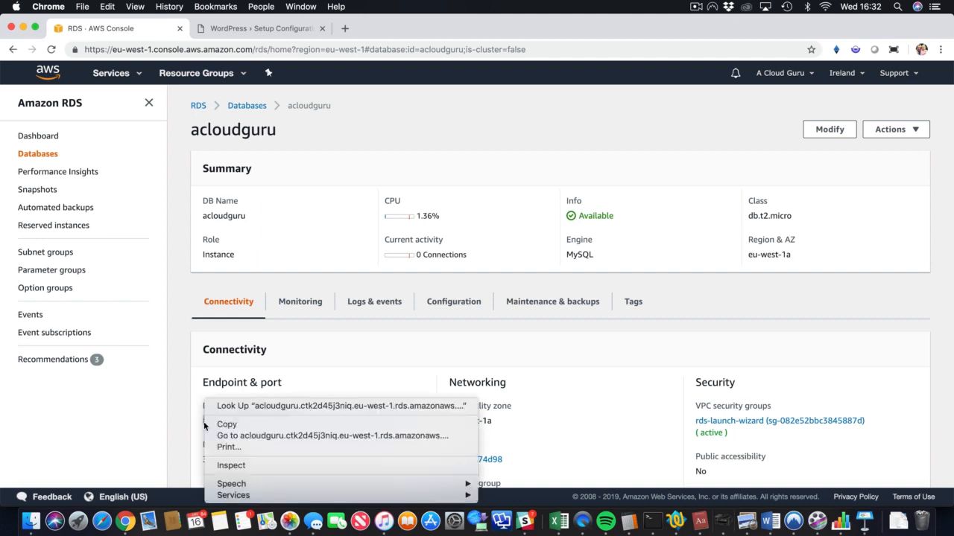
pyautogui.click(223, 425)
# Set the WordPress Database Host to acloudguru.ctk2d45j3niq.eu-west-1.rds.amazonaws.com and submit the connection details.
pyautogui.click(261, 34)
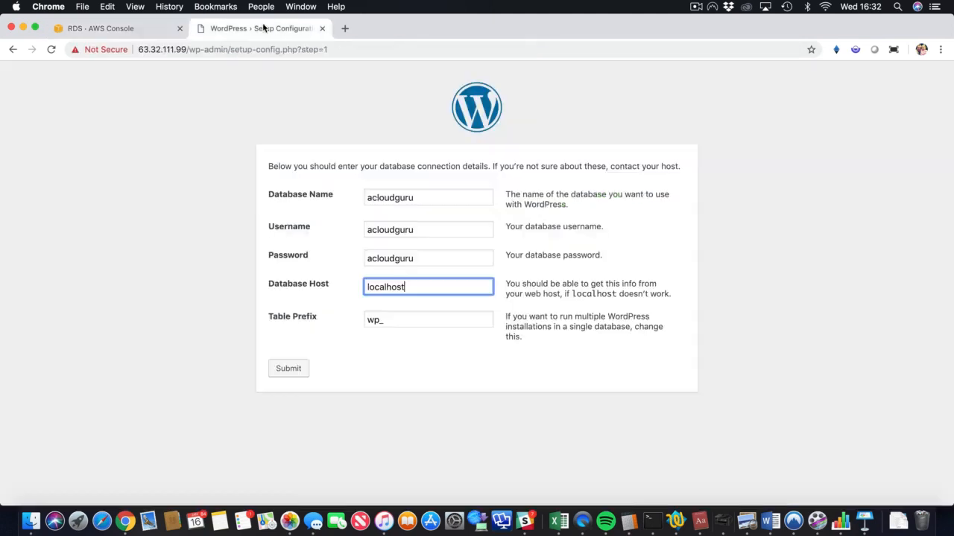
pyautogui.doubleClick(406, 287)
pyautogui.press('super+v')
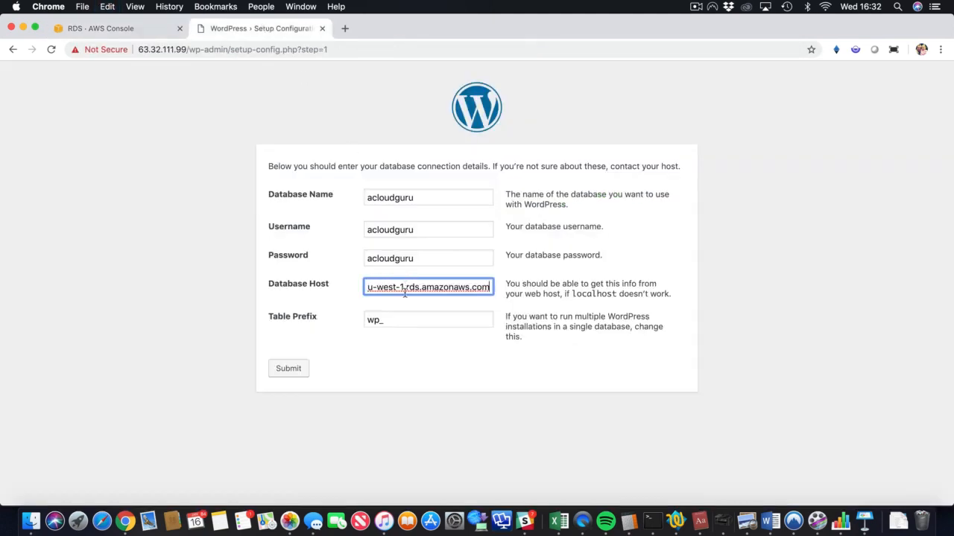
pyautogui.click(290, 369)
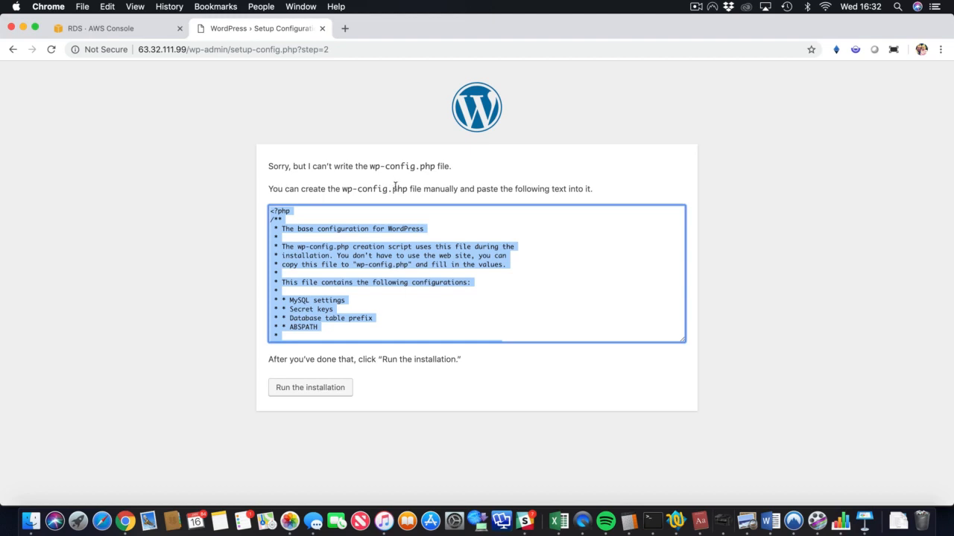
# Copy the generated wp-config.php text from the WordPress setup page.
pyautogui.rightClick(379, 232)
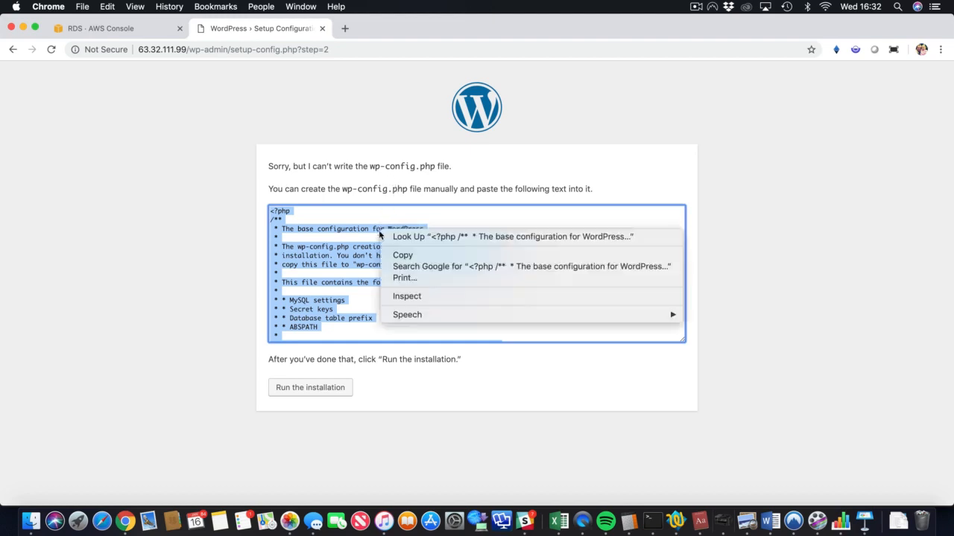
pyautogui.click(399, 254)
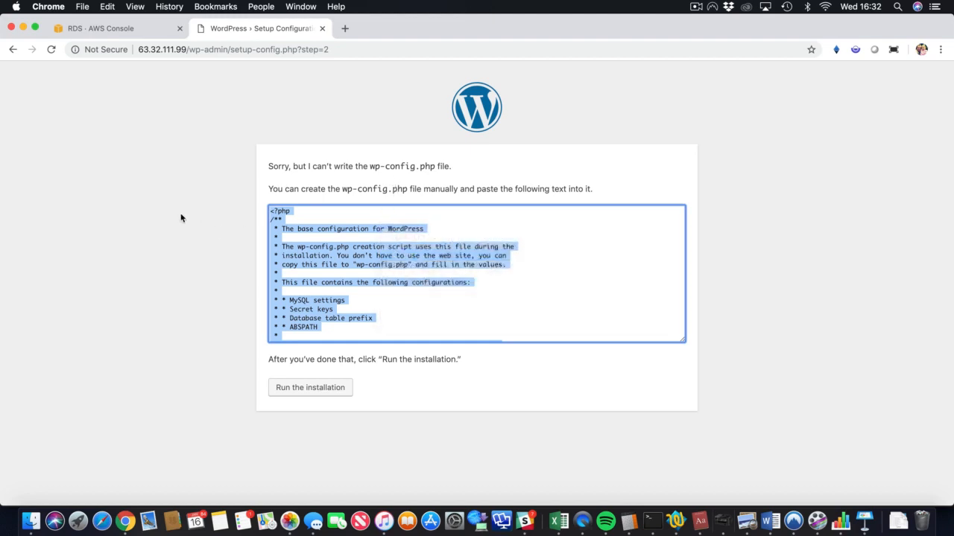
pyautogui.click(180, 218)
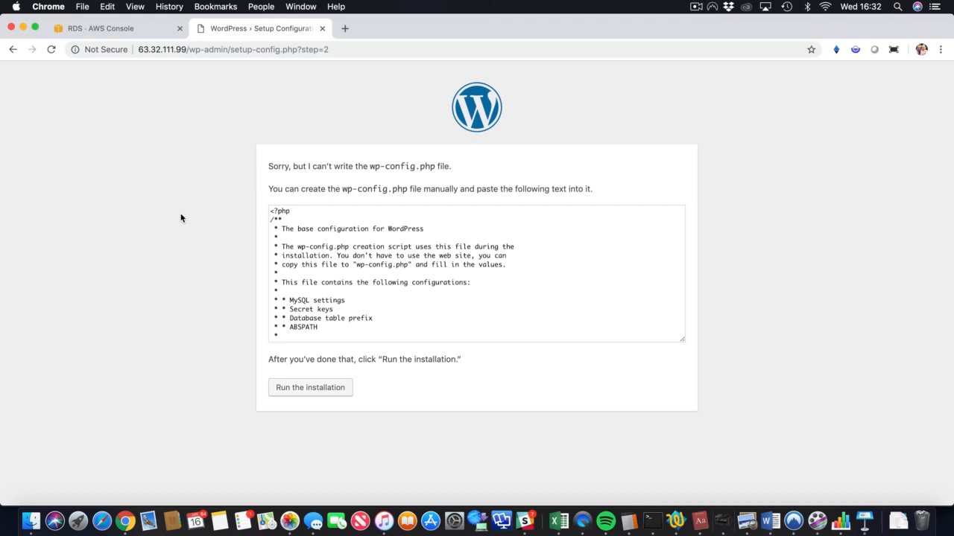
pyautogui.hotkey('ctrl', 'Right')
pyautogui.press('Up')
pyautogui.press('Up')
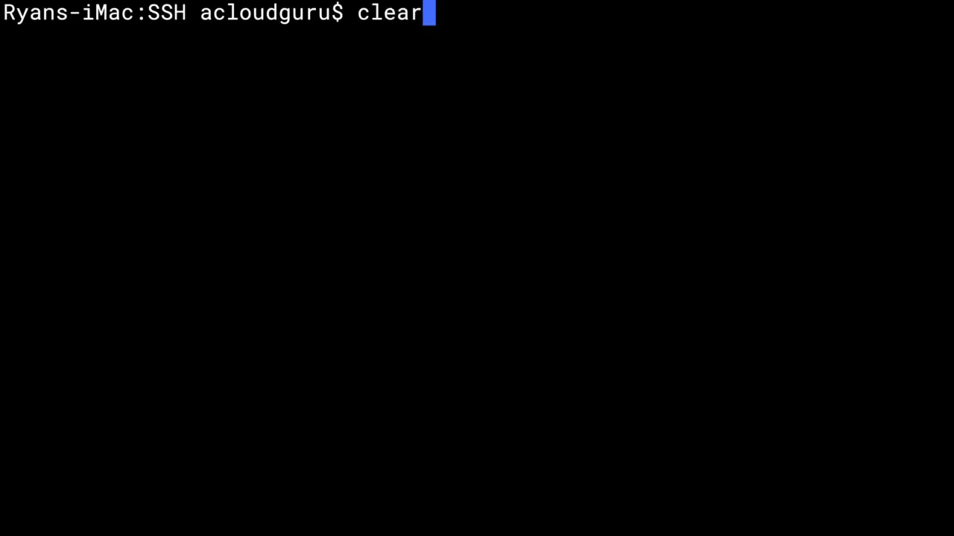
pyautogui.press('Return')
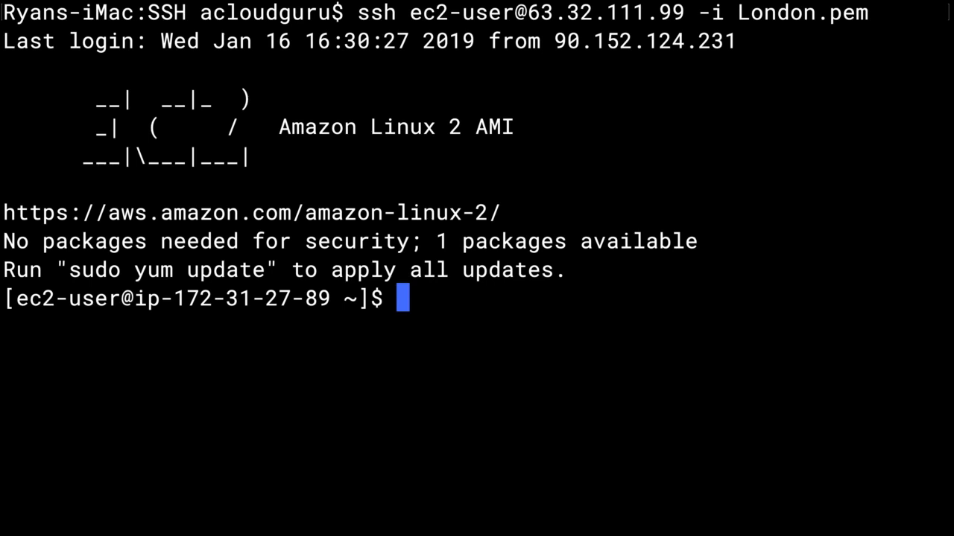
pyautogui.write('cd')
pyautogui.press('BackSpace')
pyautogui.press('BackSpace')
# Switch to the root user with sudo su and clear the terminal.
pyautogui.write('sudo ')
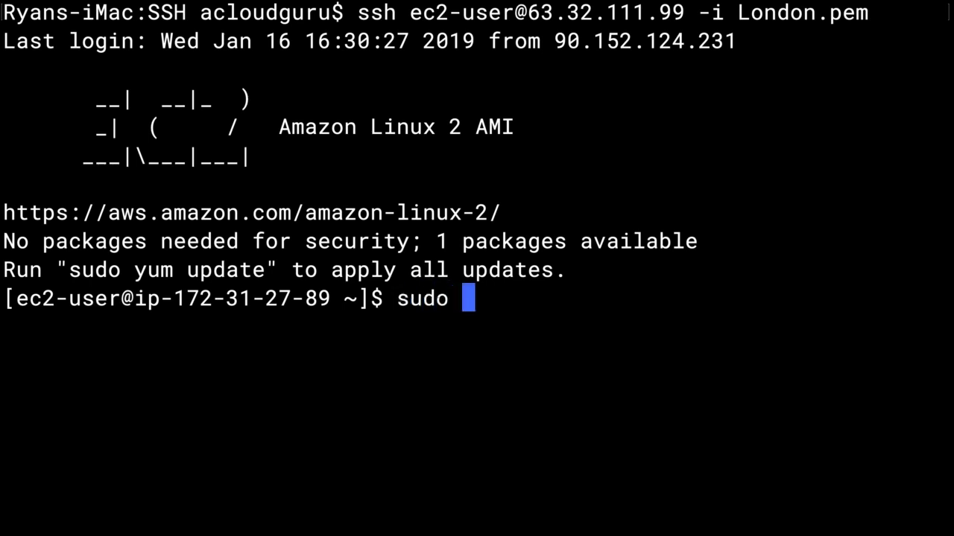
pyautogui.write('su')
pyautogui.press('Return')
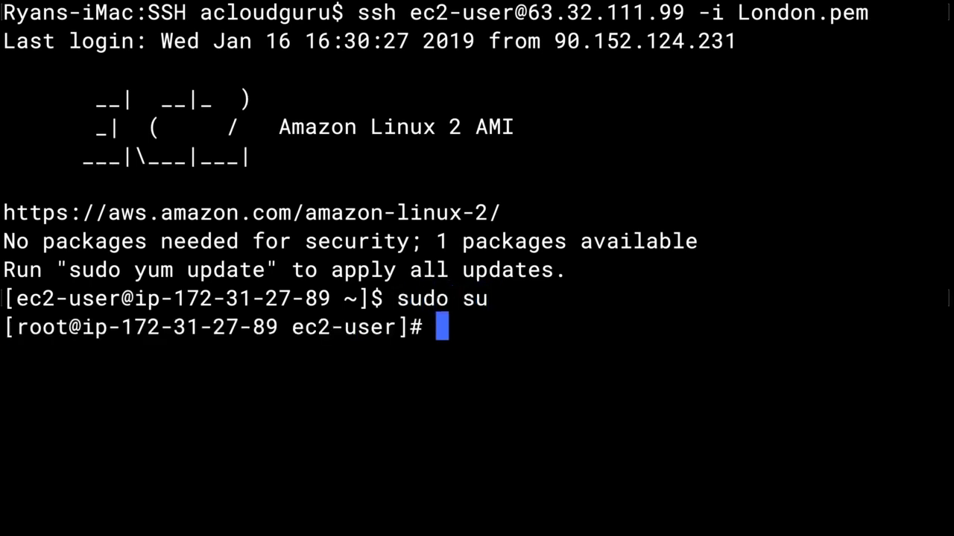
pyautogui.write('clear')
pyautogui.press('Return')
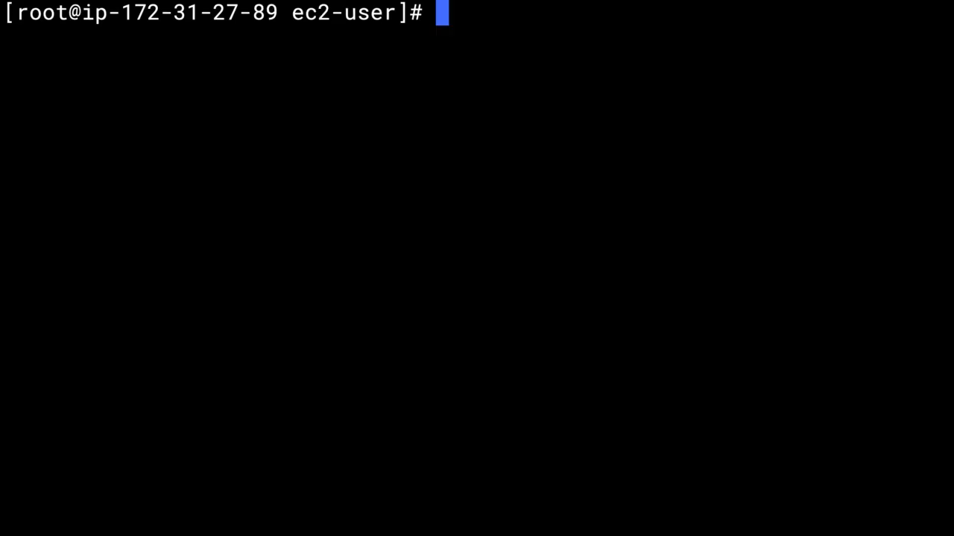
# Change to the /var/www/html directory and open a new wp-config.php file in nano.
pyautogui.write('cd /var/')
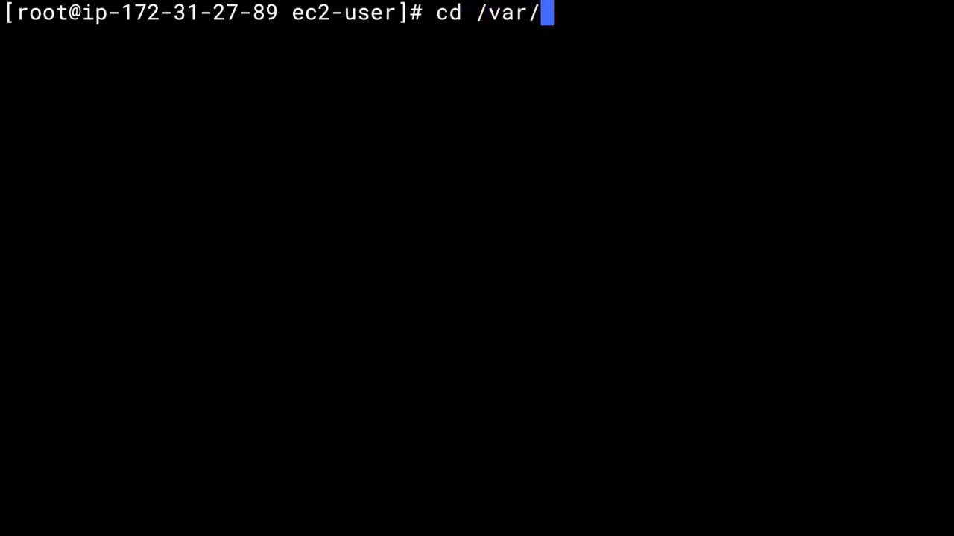
pyautogui.write('www/html')
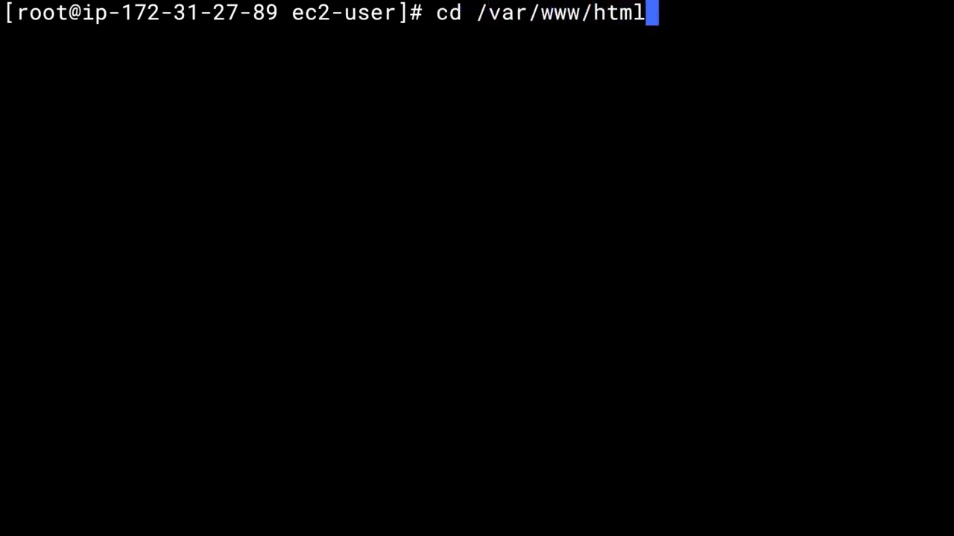
pyautogui.press('Return')
pyautogui.write('n')
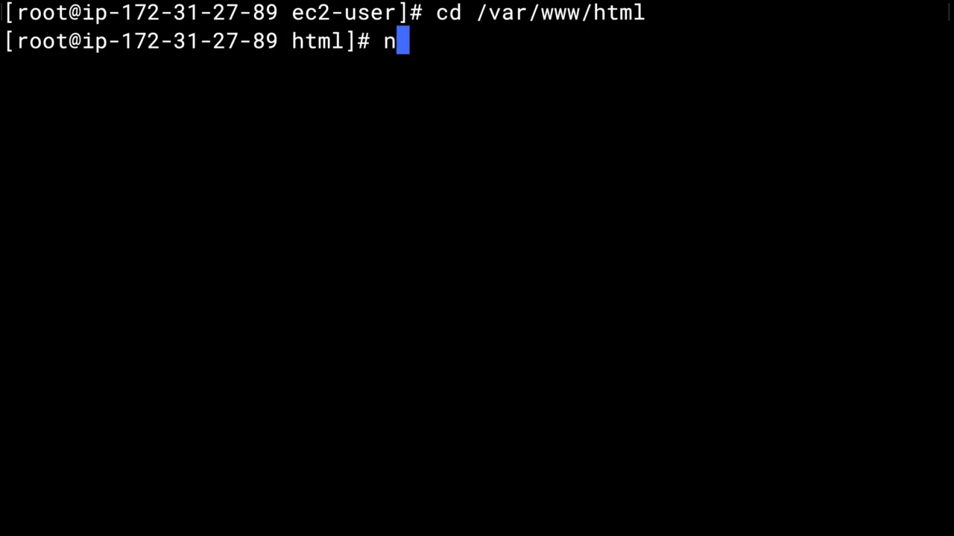
pyautogui.write('ano wp-')
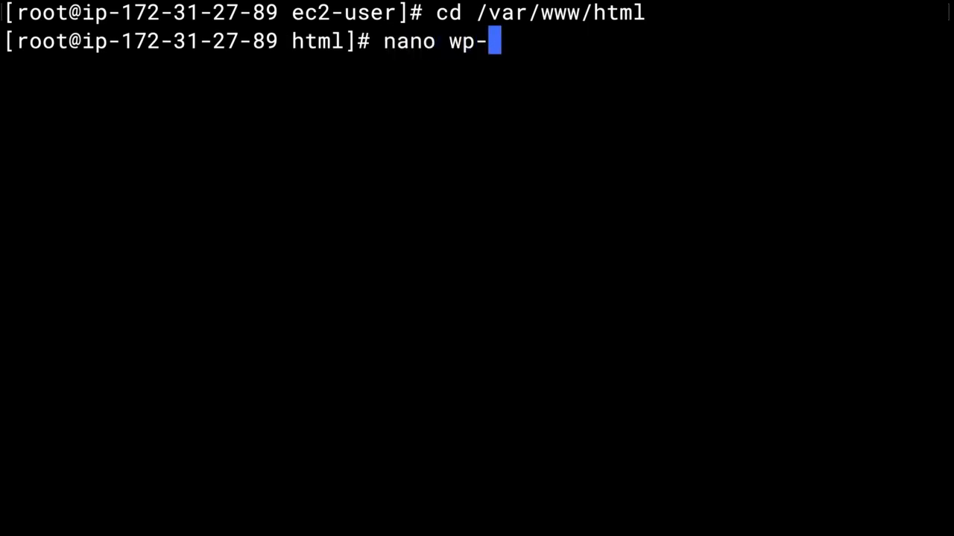
pyautogui.write('config.php')
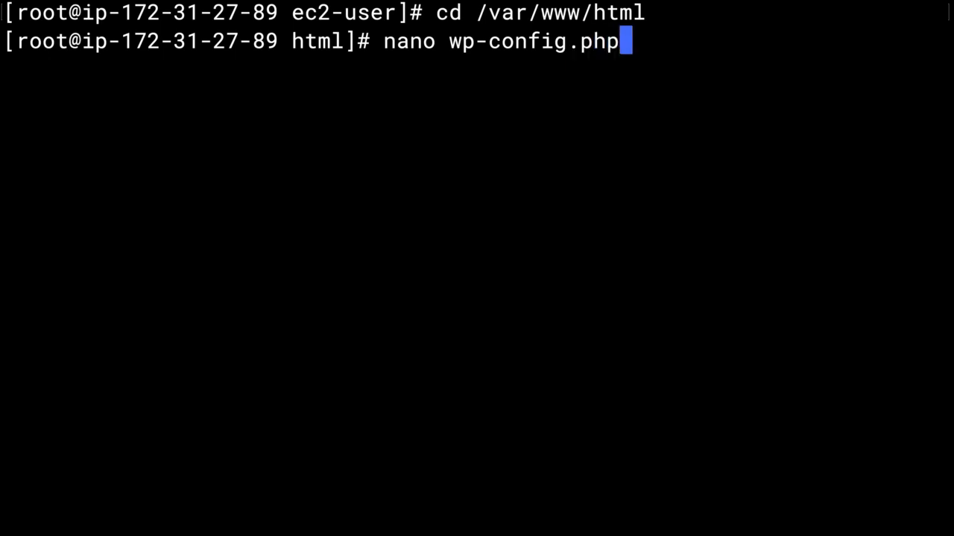
pyautogui.press('Return')
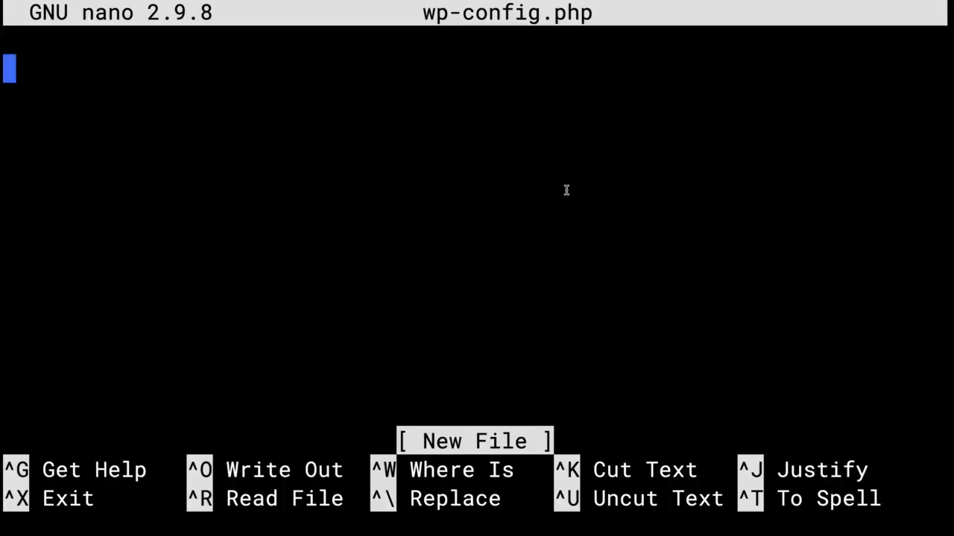
# Paste the copied WordPress configuration, including its authentication keys, into wp-config.php, then save the file and exit nano.
pyautogui.press('super+v')
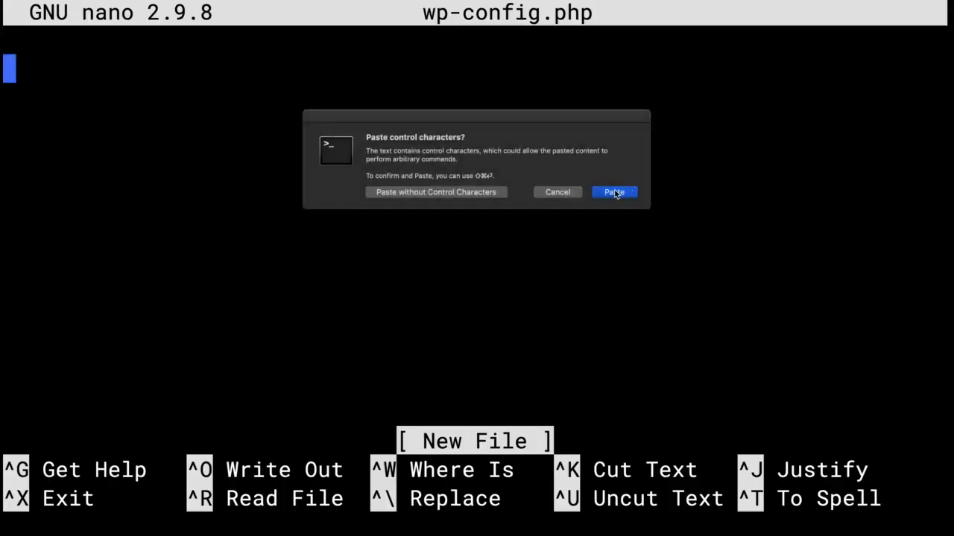
pyautogui.click(615, 194)
pyautogui.scroll(10, 459, 204)
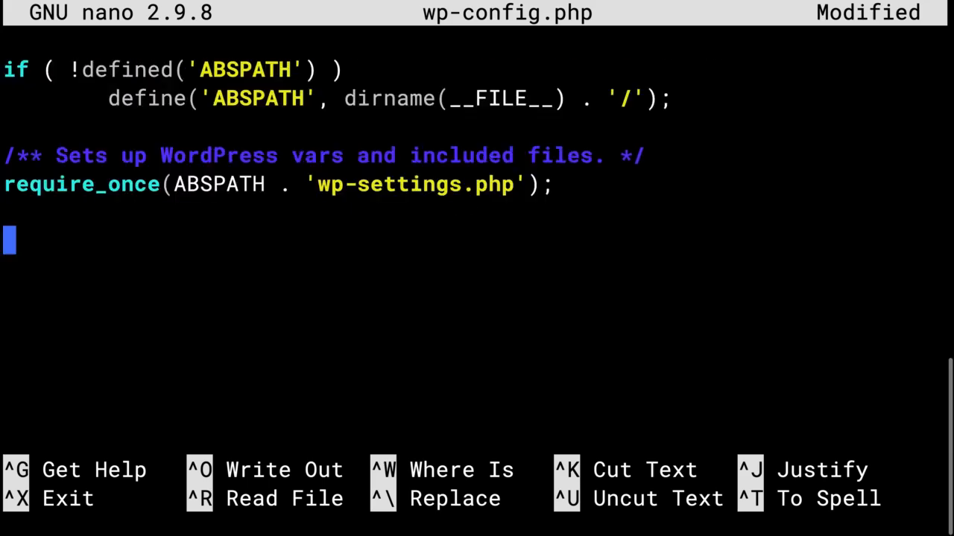
pyautogui.scroll(5, 477, 239)
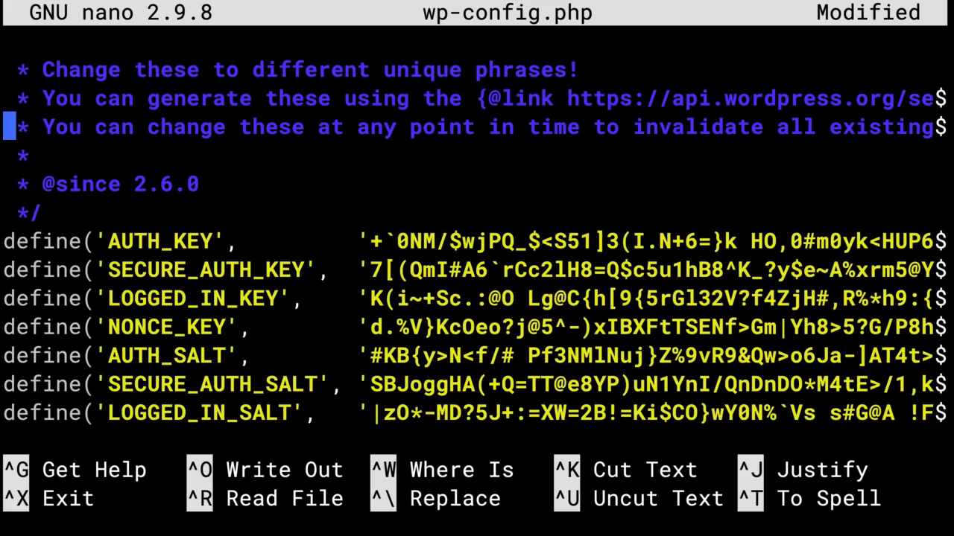
pyautogui.hotkey('ctrl', 'x')
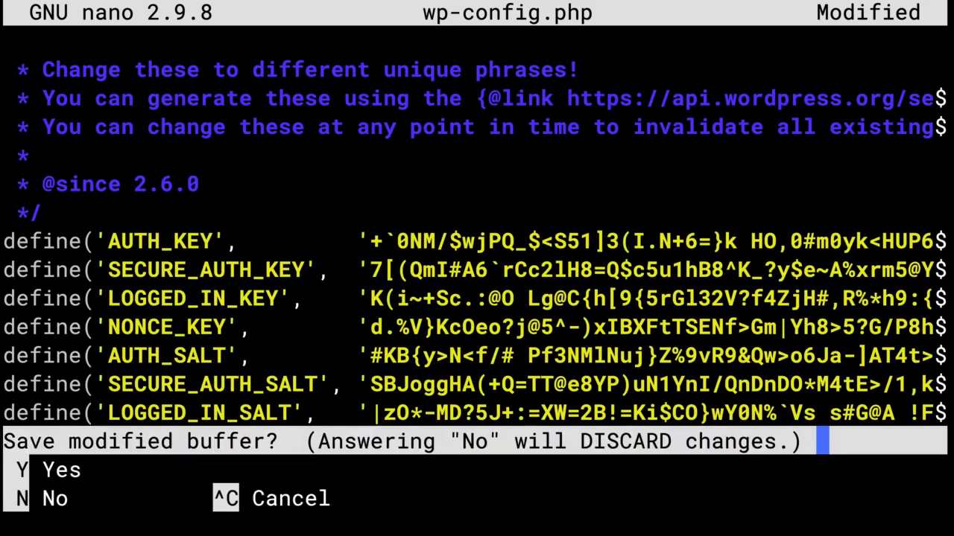
pyautogui.press('y')
pyautogui.press('Return')
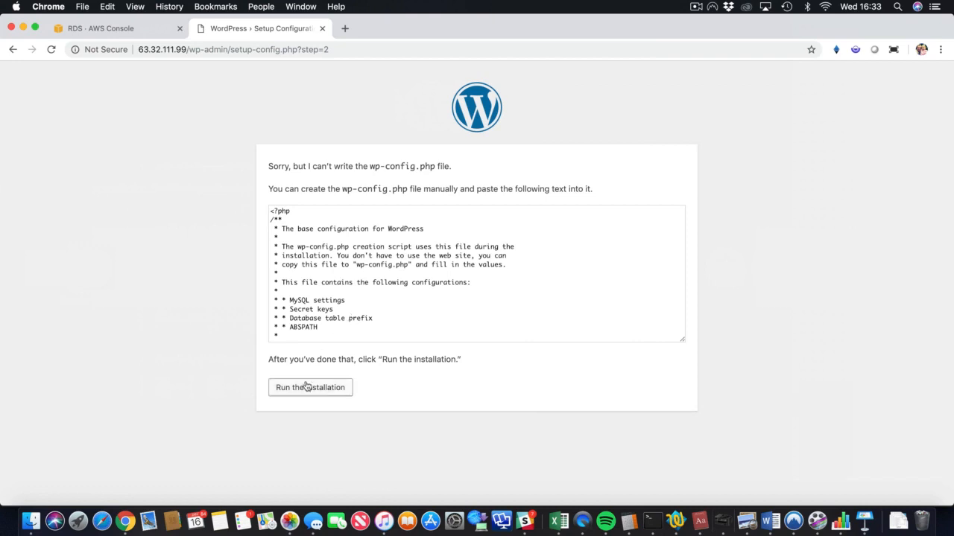
# Switch to the browser, run the WordPress installation, and set the Site Title to Hello Cloud Gurus and the Username to acloudguru.
pyautogui.click(306, 388)
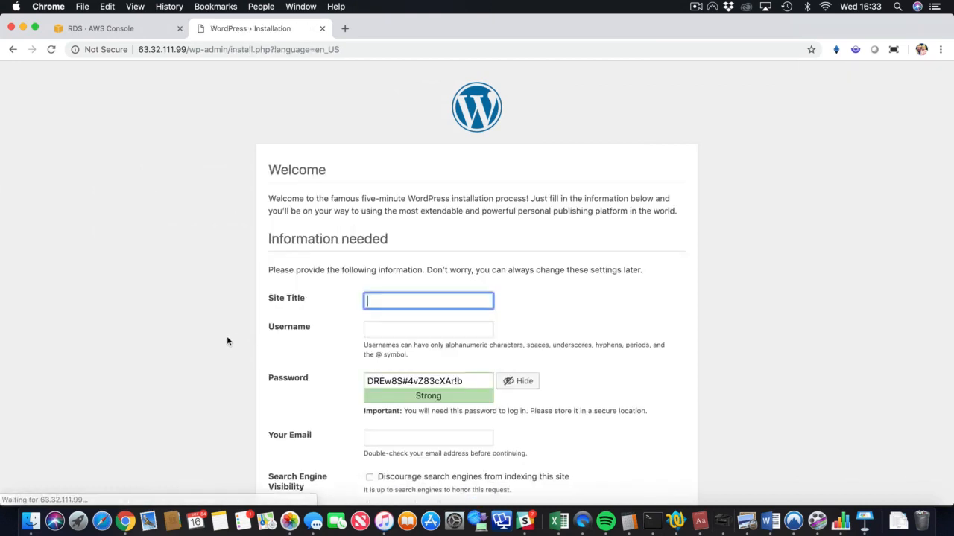
pyautogui.scroll(-2, 227, 341)
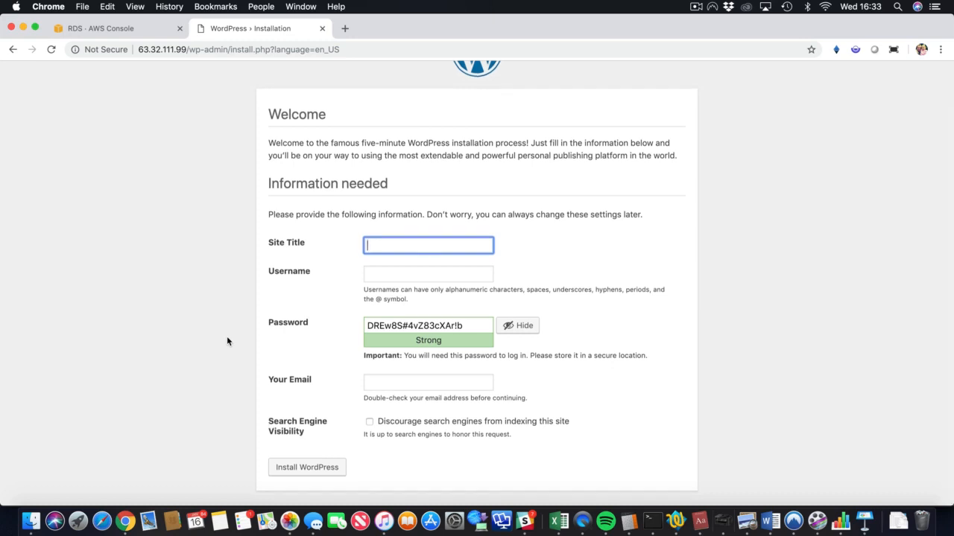
pyautogui.write('Hello C')
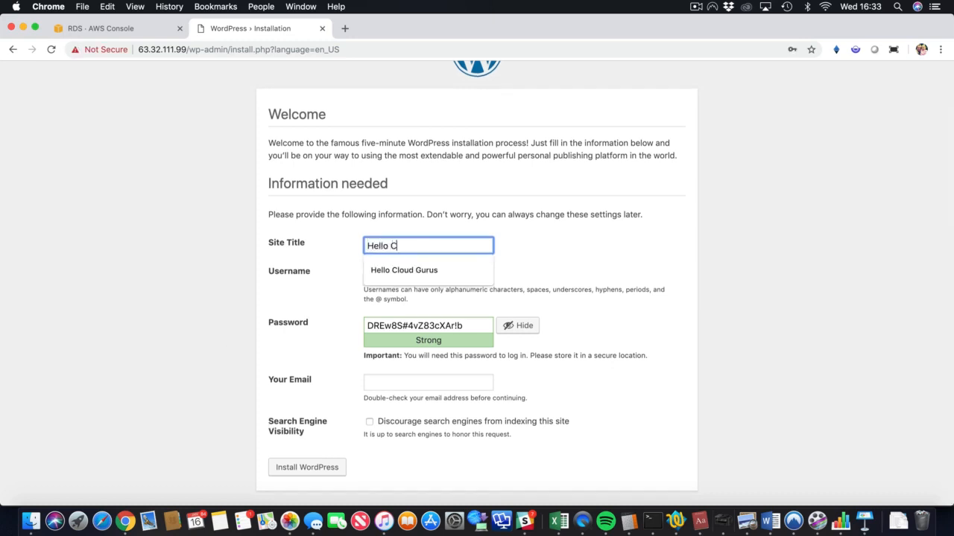
pyautogui.write('loud Gurus')
pyautogui.press('Tab')
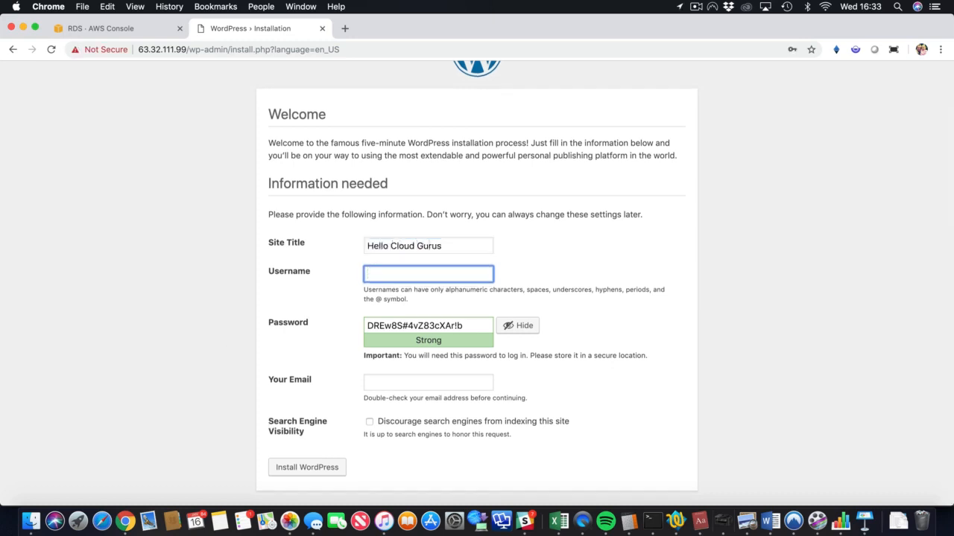
pyautogui.write('acloudguru')
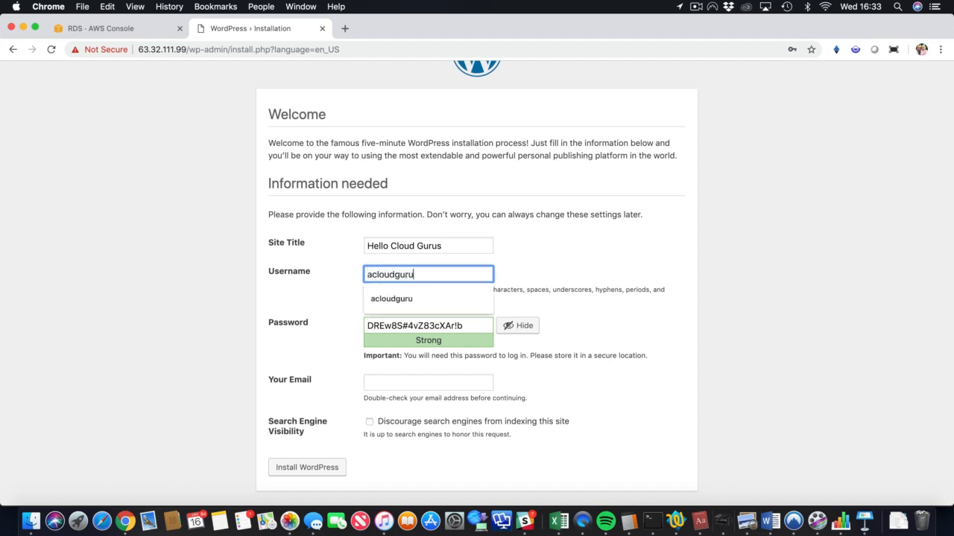
# Enter the WordPress account password, confirm use of a weak password, and try to install WordPress without an email address.
pyautogui.press('Tab')
pyautogui.write('a')
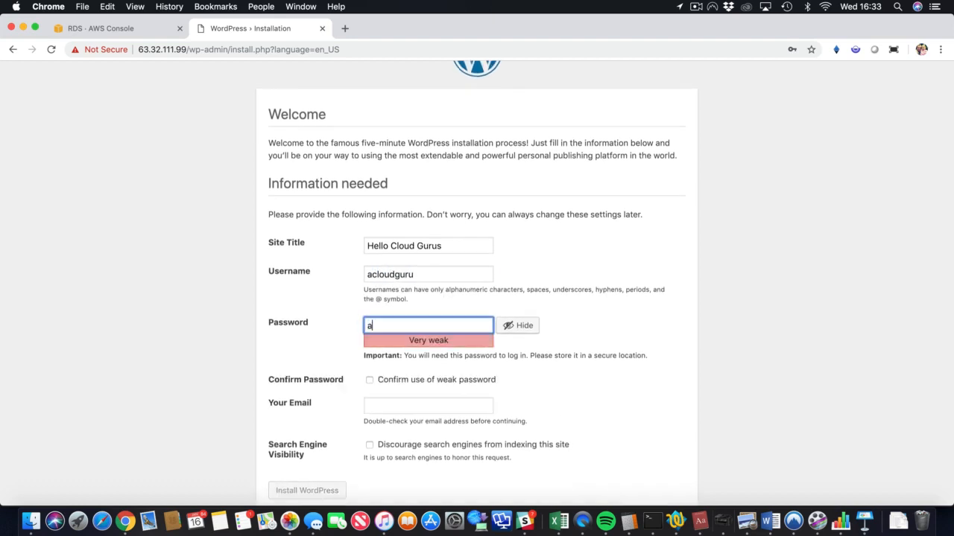
pyautogui.write('cloudguru')
pyautogui.click(228, 345)
pyautogui.scroll(-1, 229, 344)
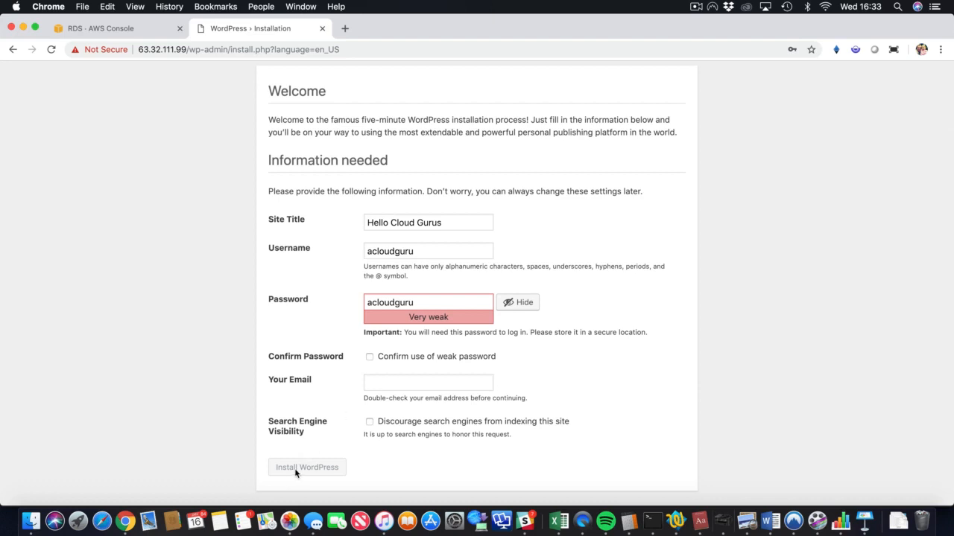
pyautogui.click(451, 357)
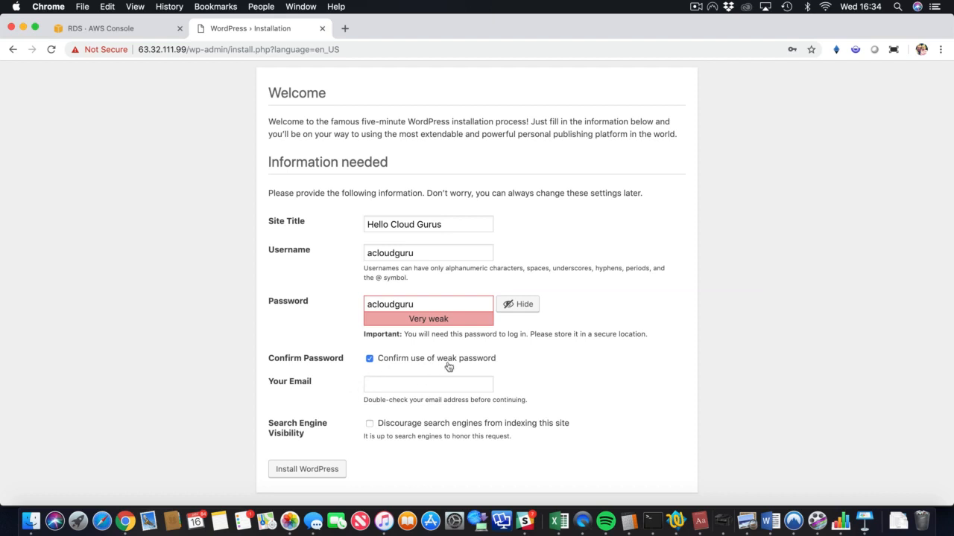
pyautogui.click(311, 471)
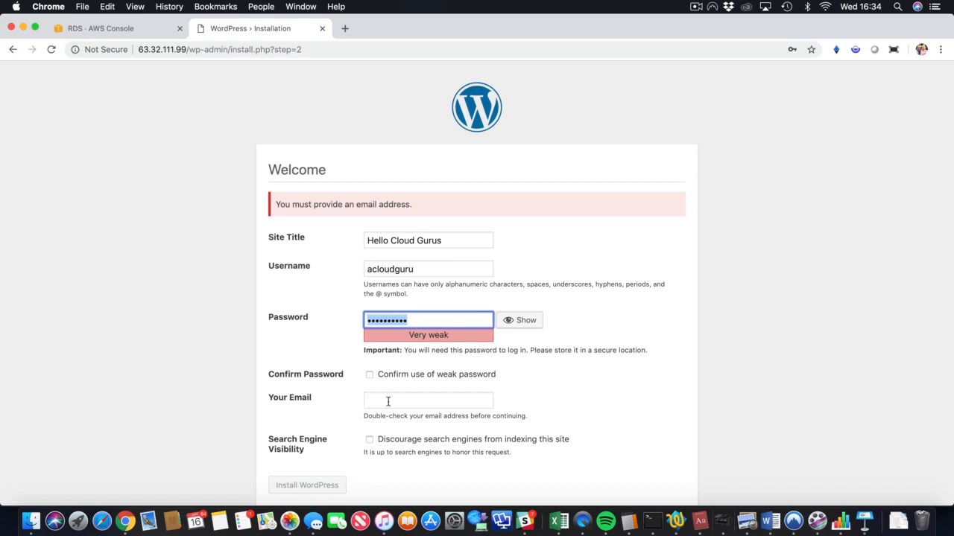
# Confirm the weak password again and fill in the email to complete the WordPress installation, and log in as acloudguru.
pyautogui.click(370, 375)
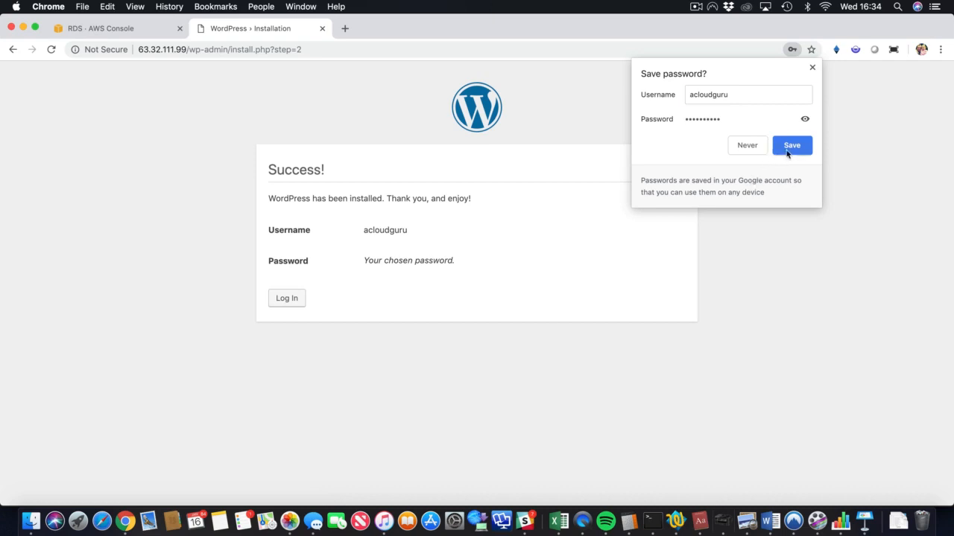
pyautogui.click(787, 149)
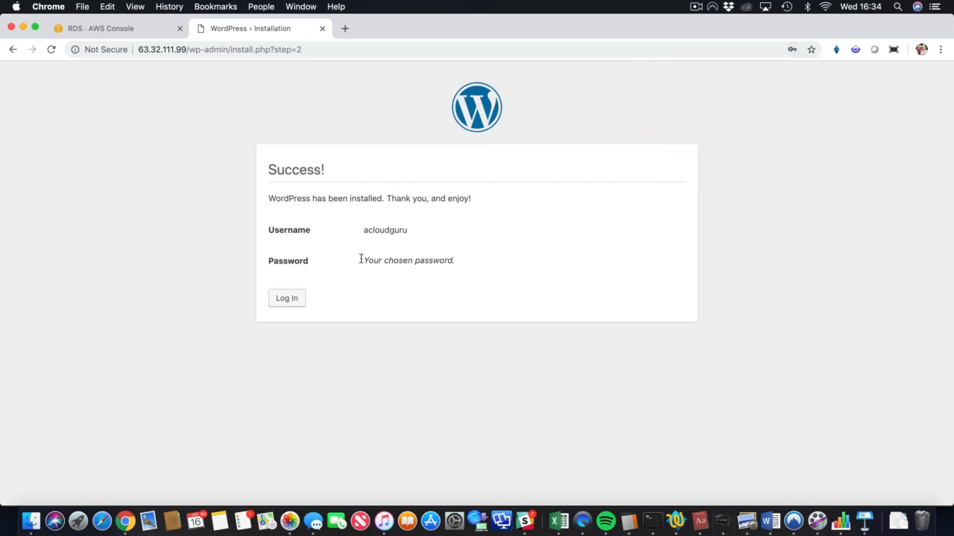
pyautogui.click(287, 299)
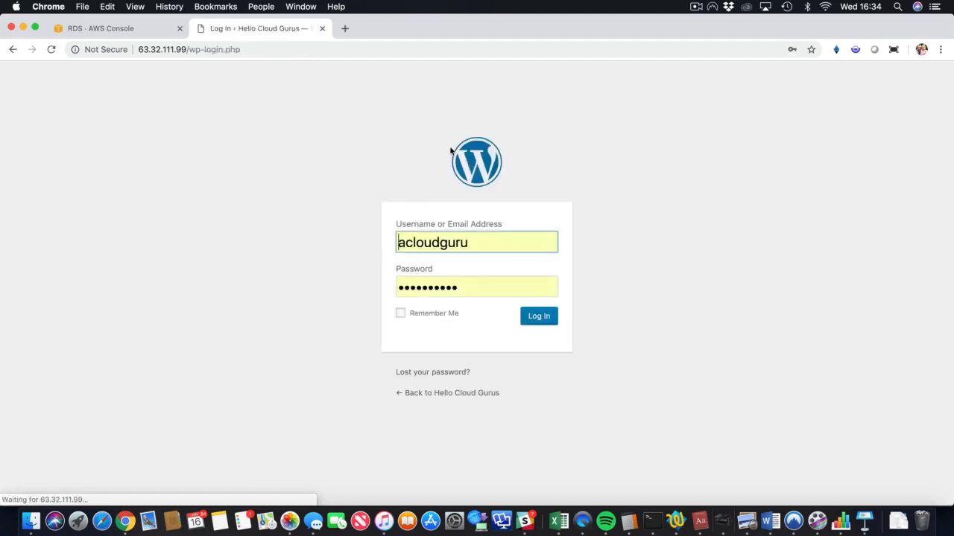
pyautogui.click(538, 319)
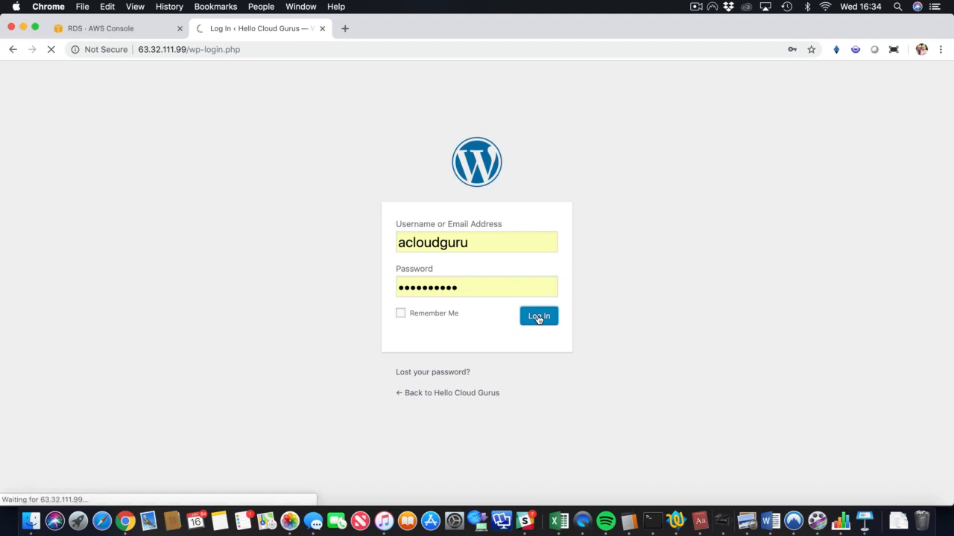